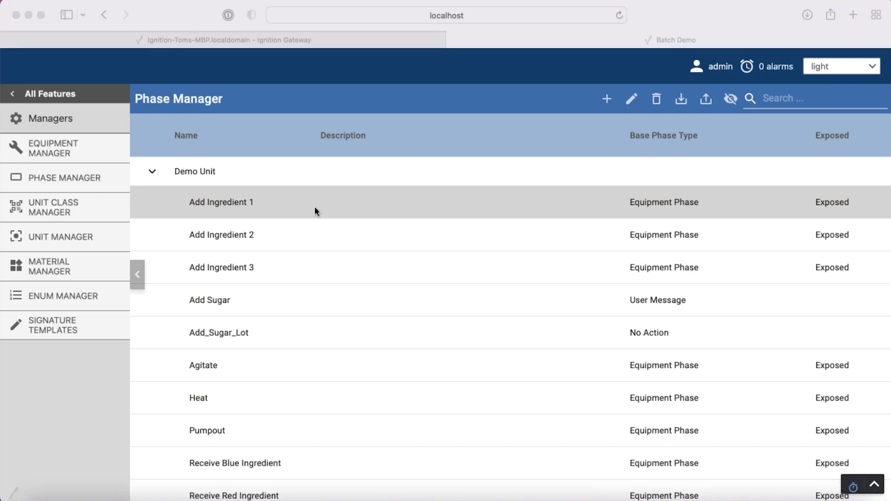
# - Open the Add Ingredient 1 phase for editing
pyautogui.click(634, 101)
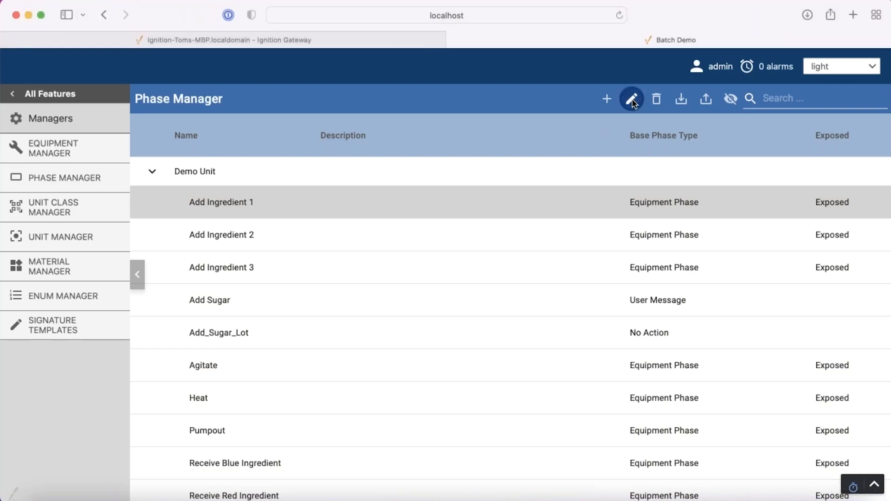
pyautogui.doubleClick(632, 99)
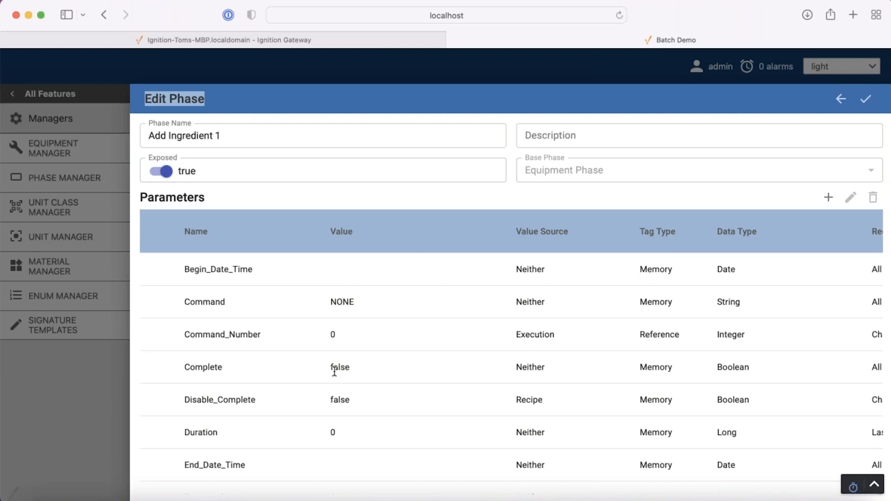
pyautogui.click(187, 136)
# - Examine the phase's parameter list and expand the Ingredient_In parameter to show its sub-parameters
pyautogui.scroll(-3, 399, 330)
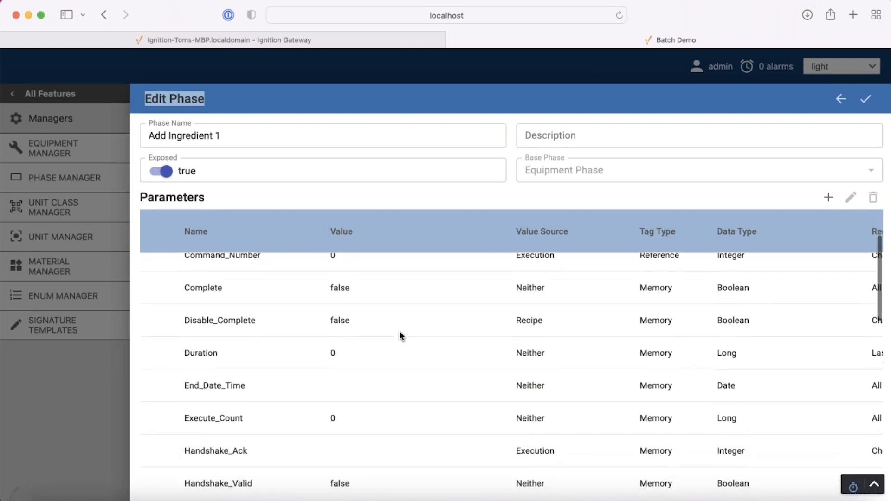
pyautogui.scroll(2, 399, 331)
pyautogui.scroll(1, 400, 330)
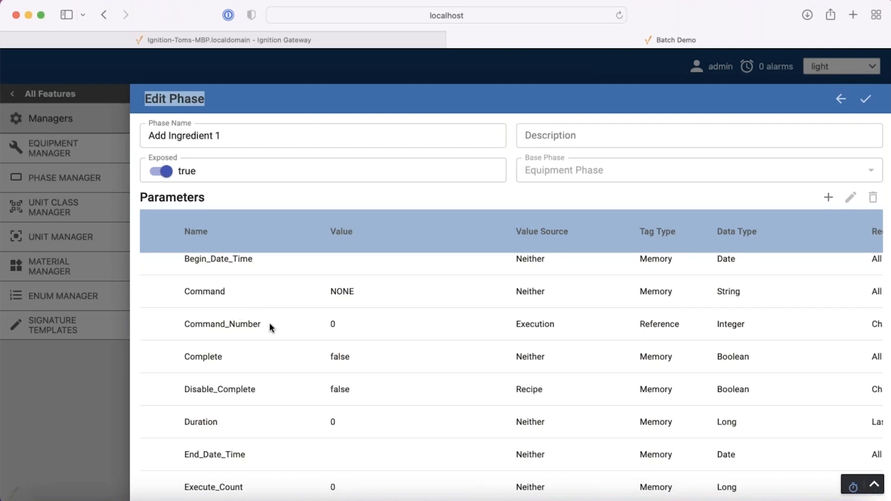
pyautogui.scroll(-3, 290, 342)
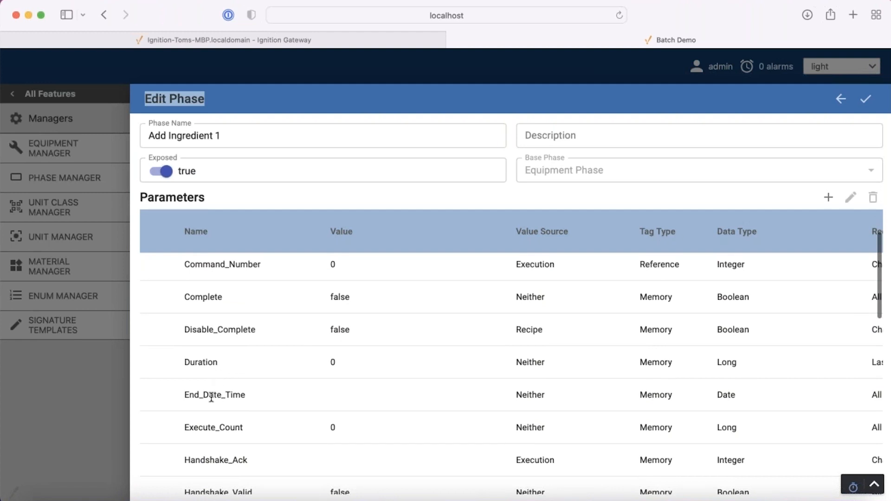
pyautogui.scroll(-5, 236, 367)
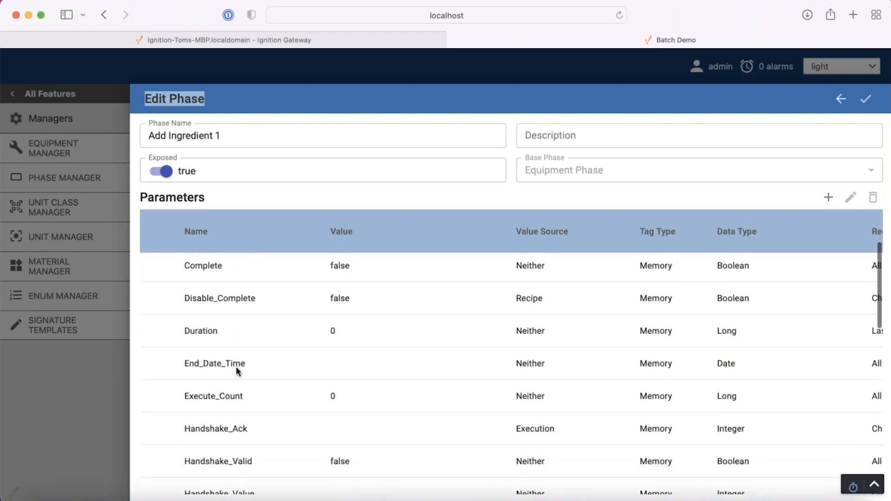
pyautogui.scroll(-2, 236, 366)
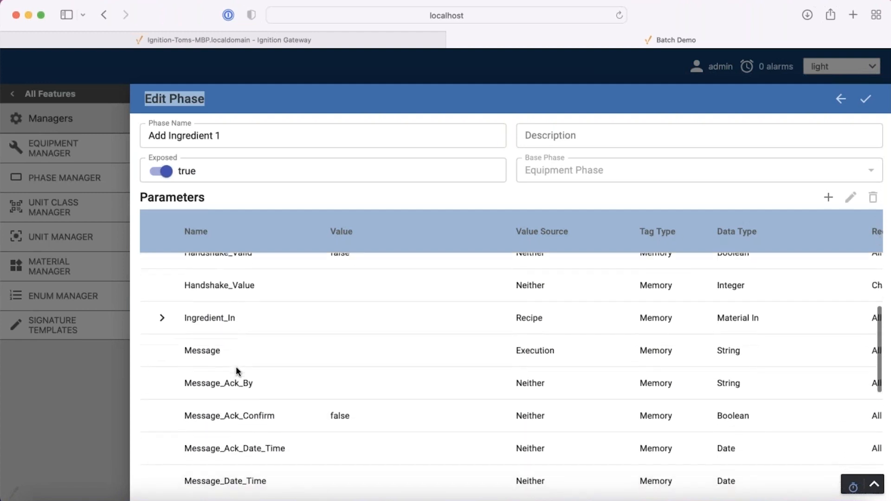
pyautogui.click(196, 325)
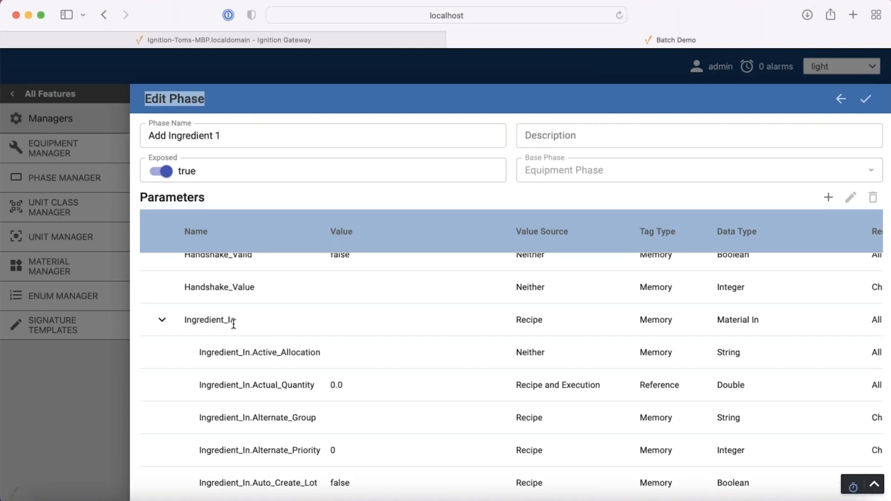
pyautogui.scroll(-1, 234, 324)
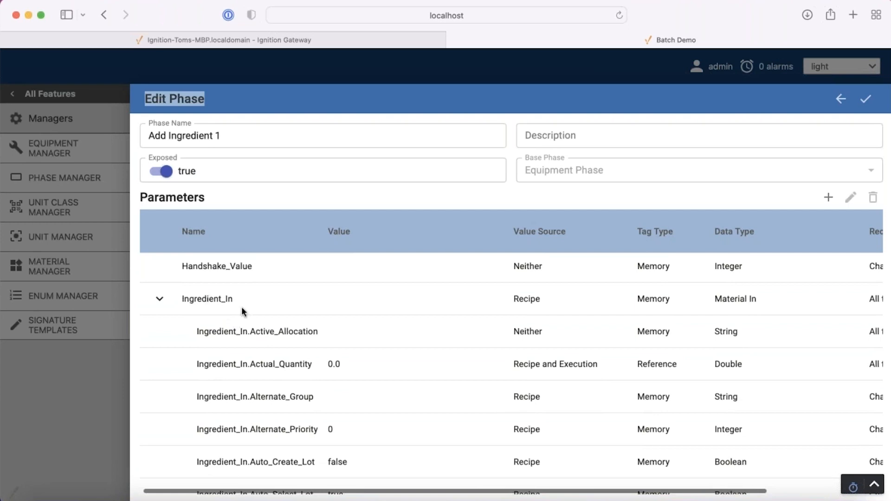
pyautogui.scroll(-3, 278, 349)
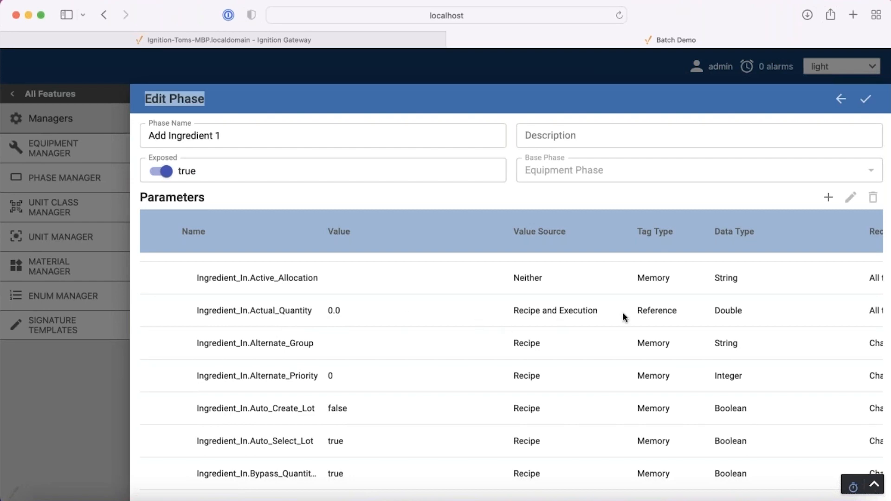
# - Open the settings of Ingredient_In.Actual_Quantity, check the available tag types, and close them without saving
pyautogui.click(653, 311)
pyautogui.click(652, 310)
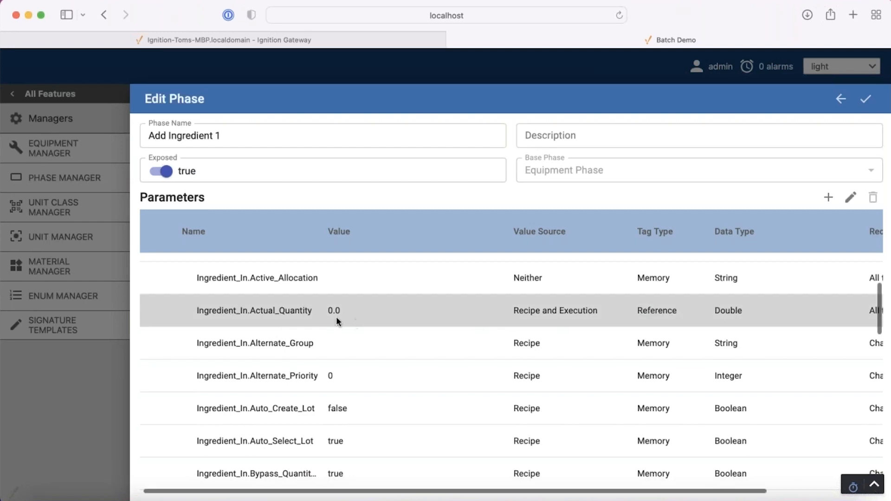
pyautogui.click(851, 200)
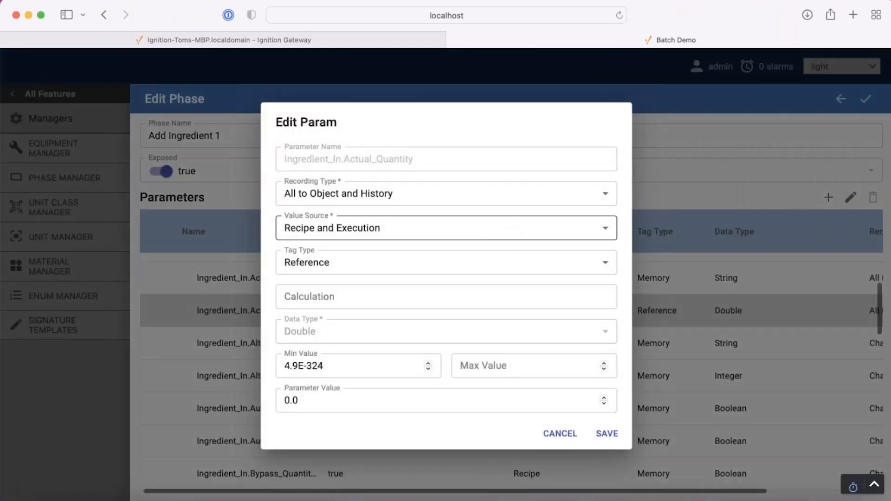
pyautogui.click(342, 268)
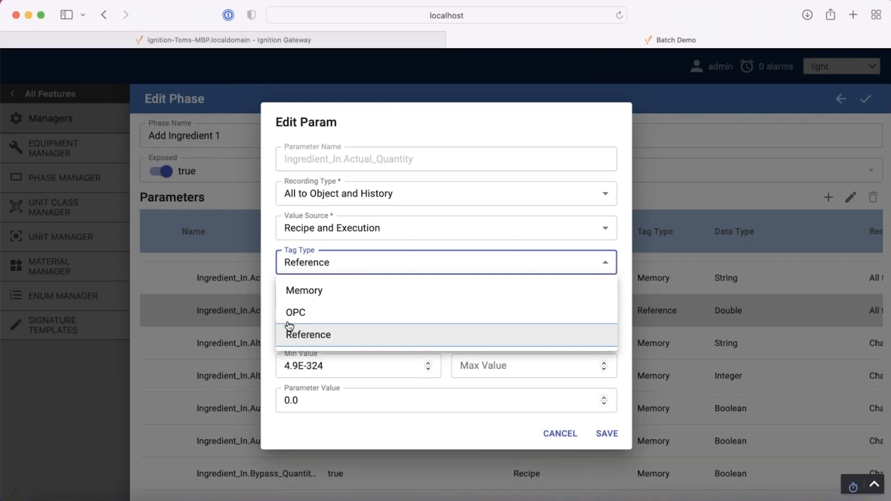
pyautogui.click(268, 293)
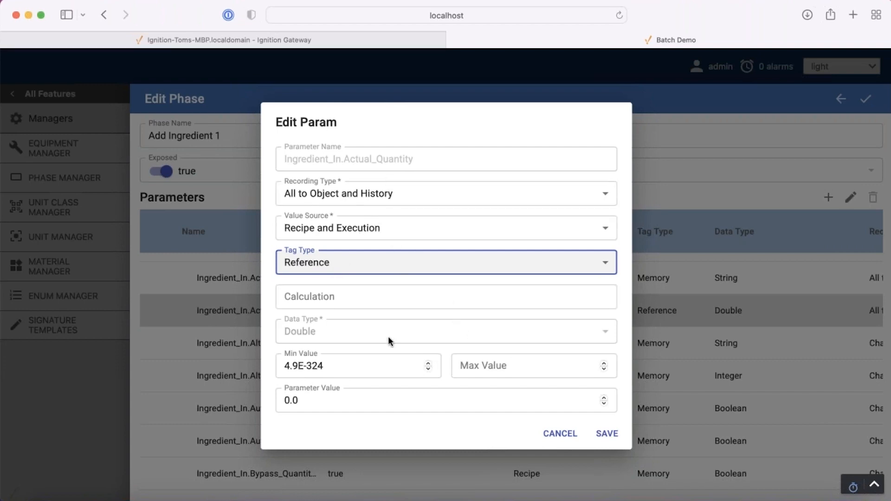
pyautogui.click(561, 433)
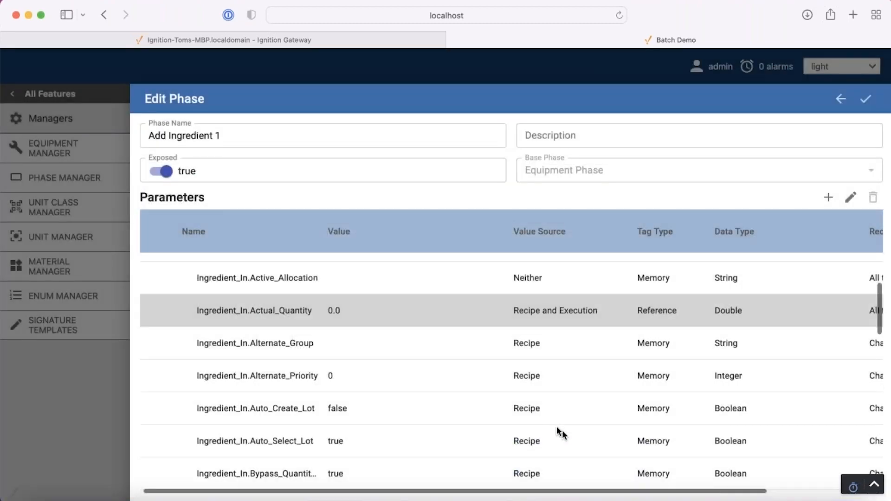
# - Examine the alternate, auto-lot and lot equipment parameters under Ingredient_In, widening the Value column to read the Lot_Equipment path
pyautogui.scroll(-1, 481, 380)
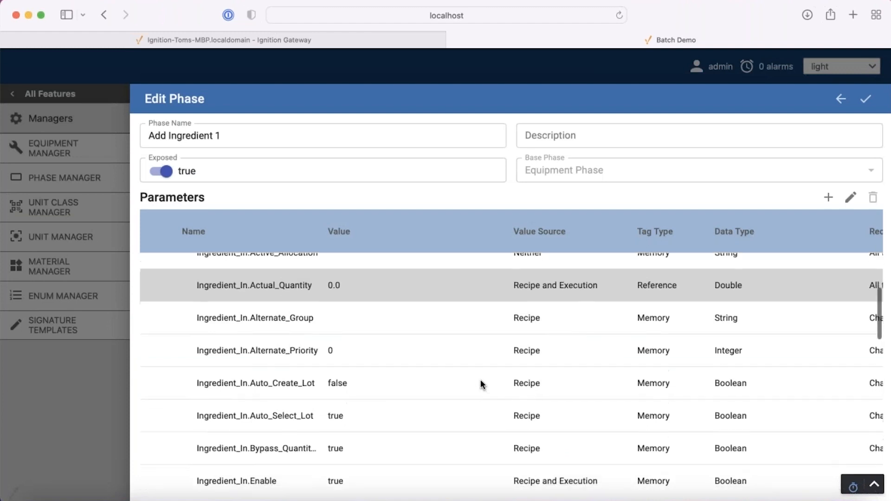
pyautogui.scroll(2, 481, 380)
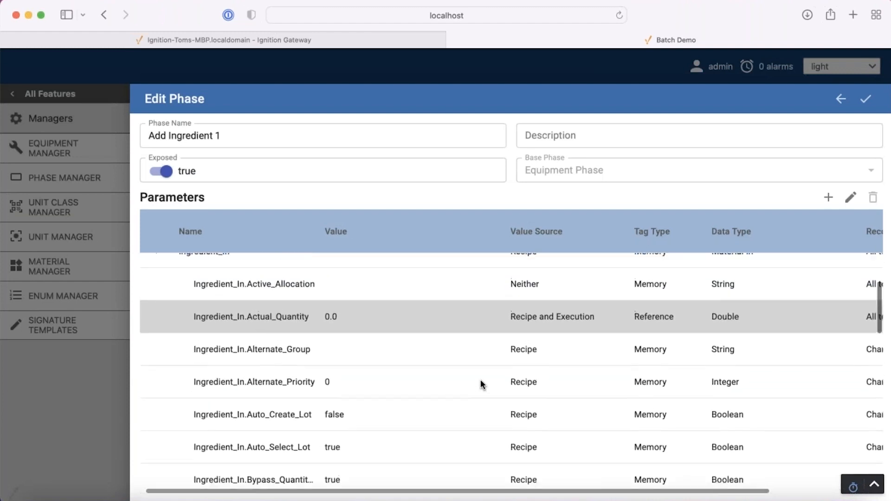
pyautogui.scroll(-3, 481, 380)
pyautogui.scroll(-1, 481, 380)
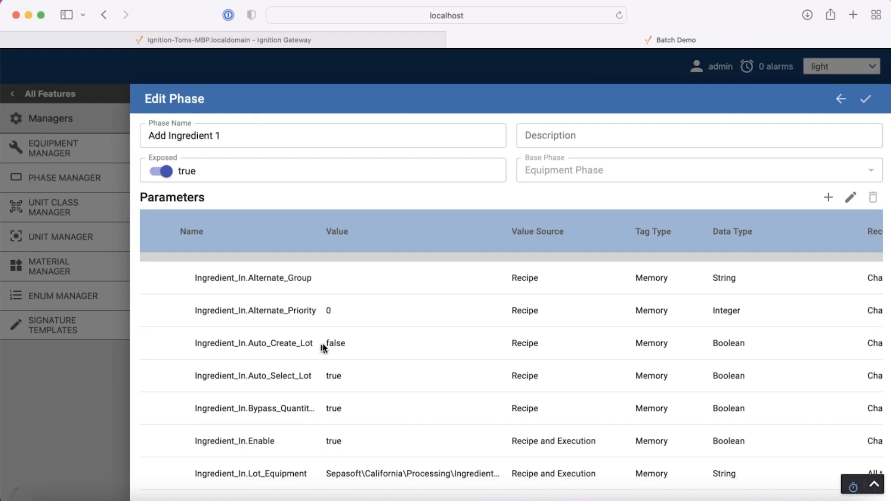
pyautogui.scroll(-2, 367, 352)
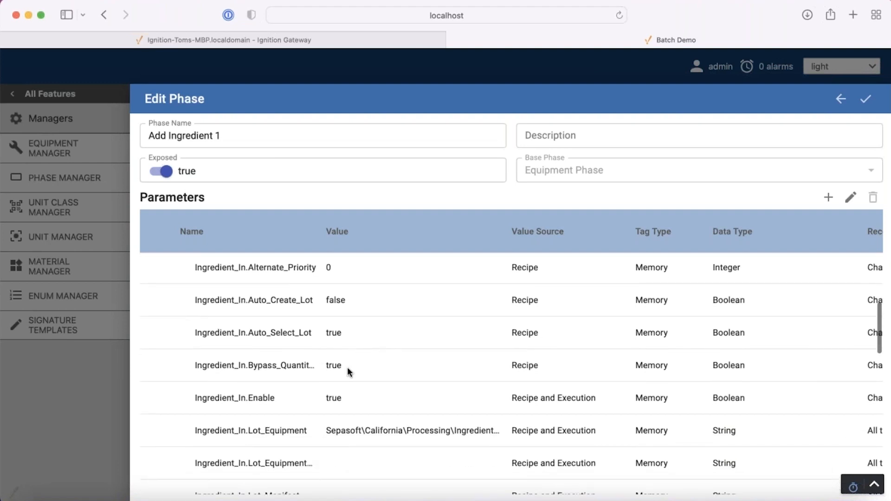
pyautogui.scroll(-3, 347, 370)
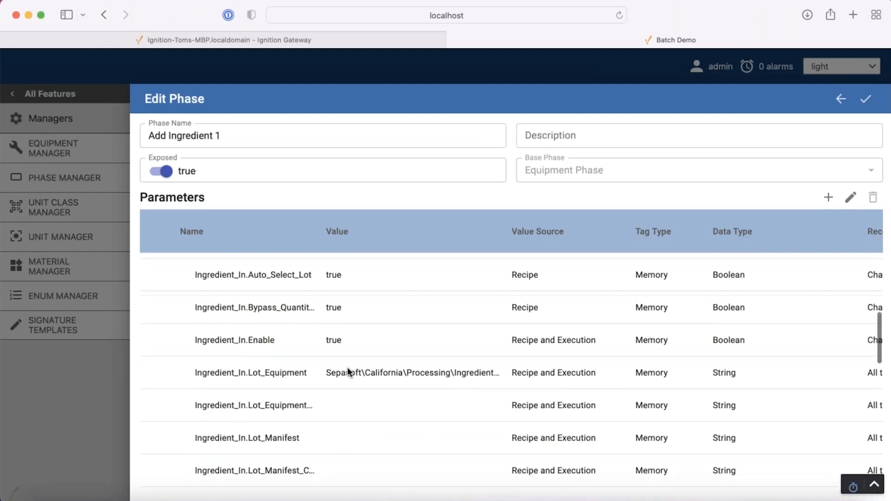
pyautogui.scroll(-1, 348, 369)
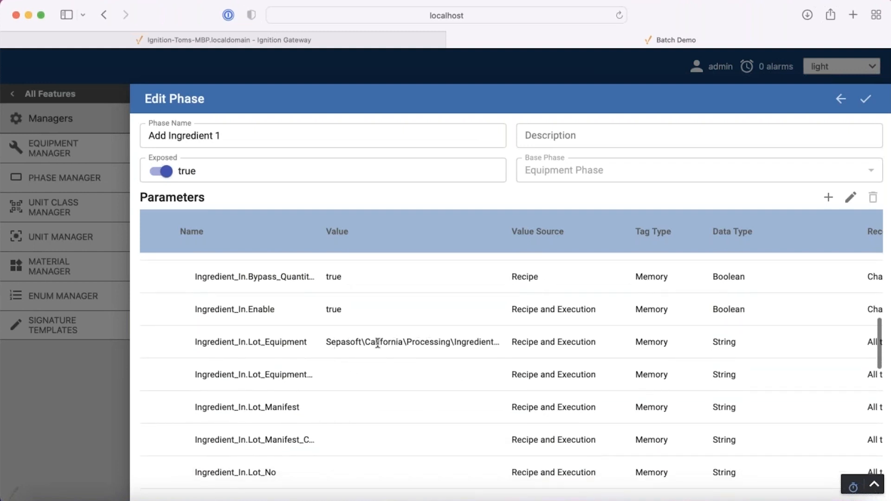
pyautogui.scroll(-1, 394, 346)
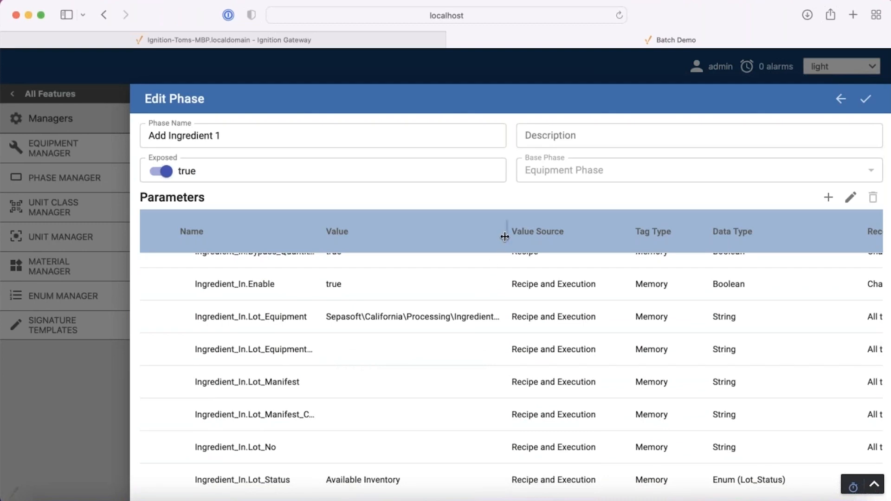
pyautogui.moveTo(504, 238); pyautogui.dragTo(583, 228)
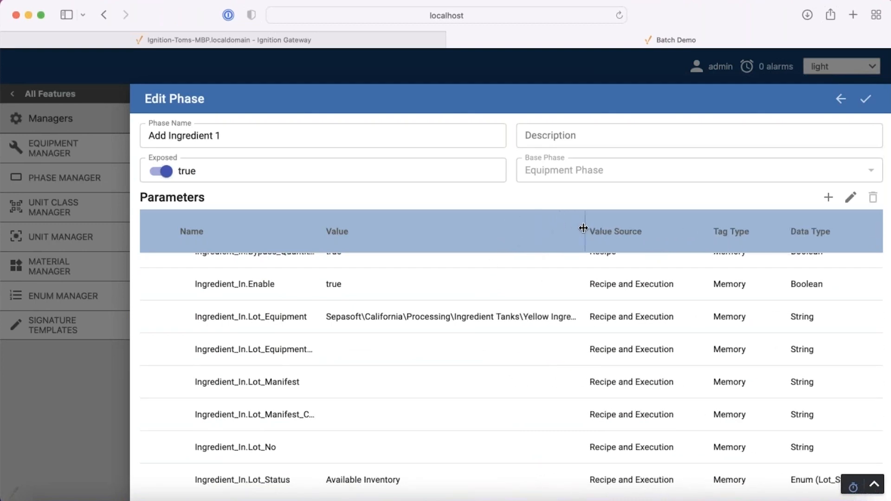
# - Examine the remaining Ingredient_In parameters, including lot status, material name, unit of measure, preallocation and target quantity
pyautogui.scroll(-3, 331, 378)
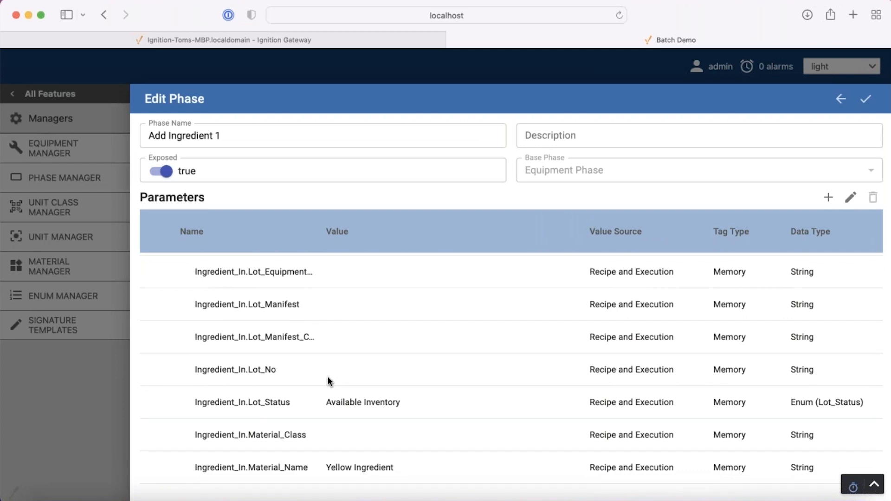
pyautogui.scroll(-1, 330, 382)
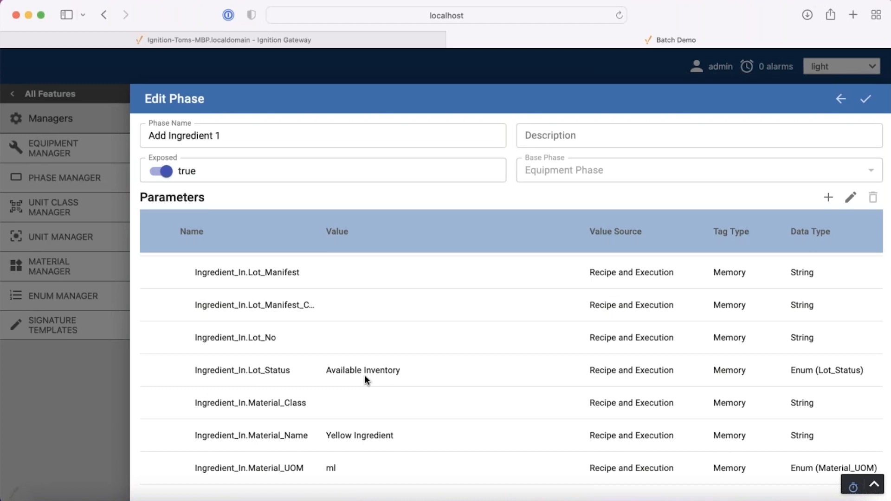
pyautogui.scroll(-5, 403, 381)
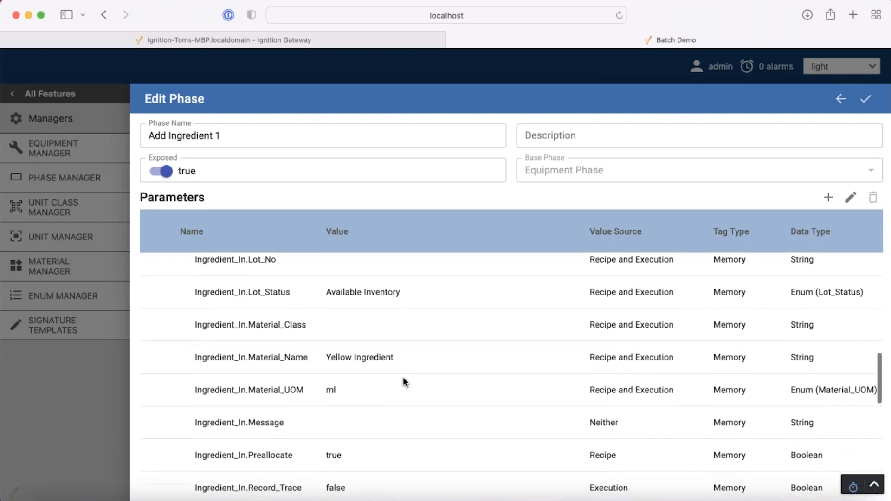
pyautogui.scroll(-2, 403, 383)
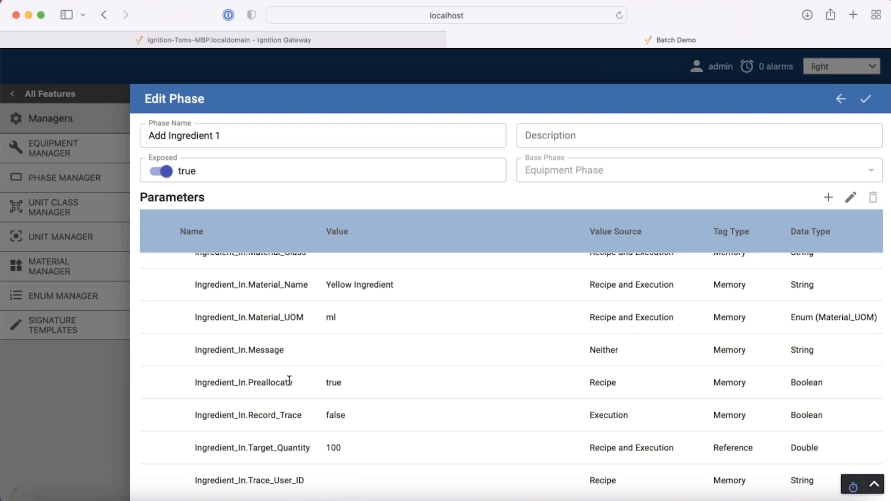
pyautogui.scroll(-1, 374, 380)
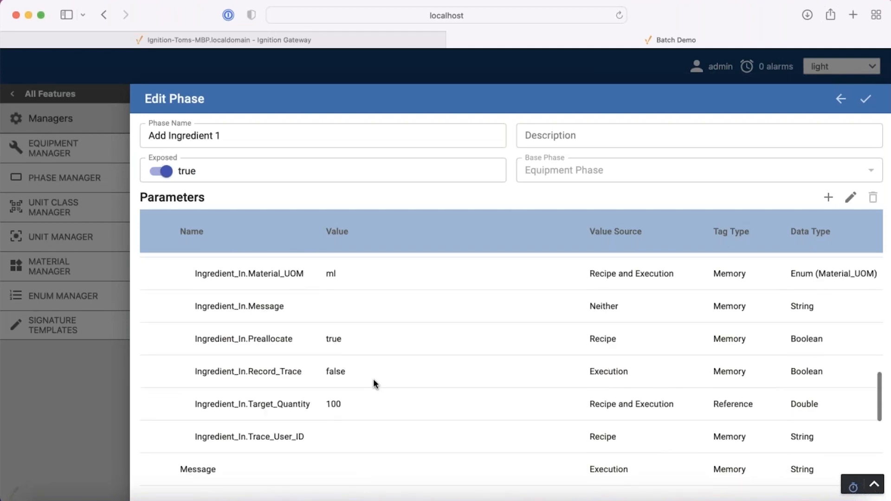
pyautogui.scroll(4, 373, 381)
pyautogui.scroll(6, 374, 379)
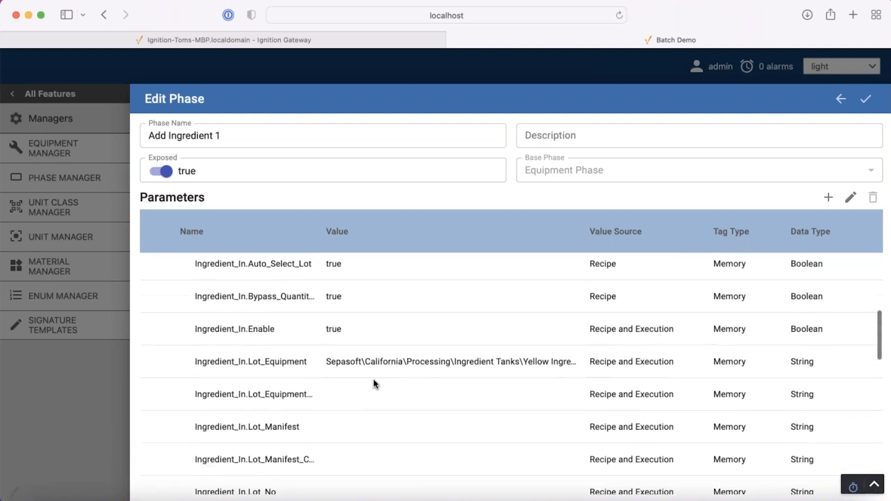
pyautogui.scroll(3, 374, 381)
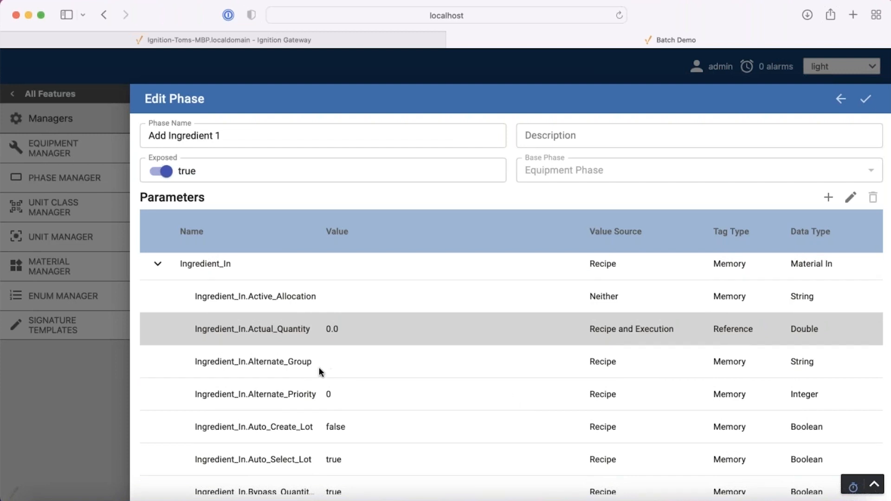
# - Try out a new parameter named Ingred2_Out with data type Material Out, and discard it without saving
pyautogui.click(829, 197)
pyautogui.click(396, 174)
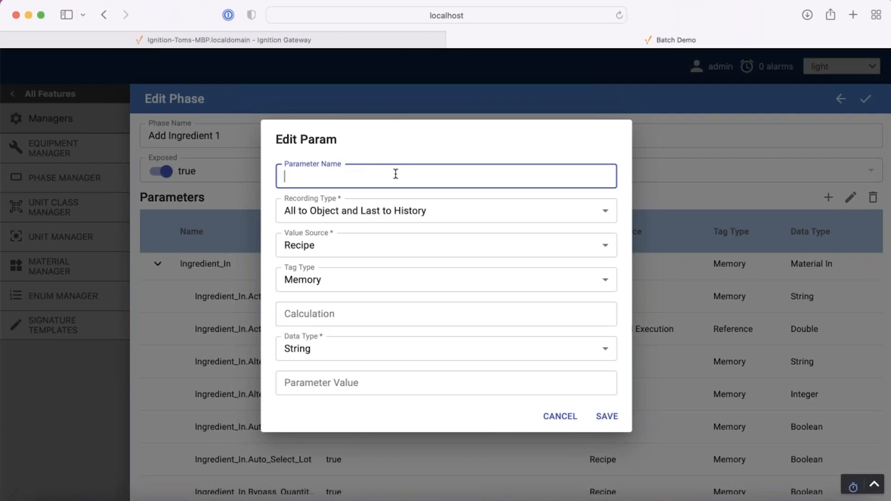
pyautogui.write('Ingred2_Out')
pyautogui.click(353, 349)
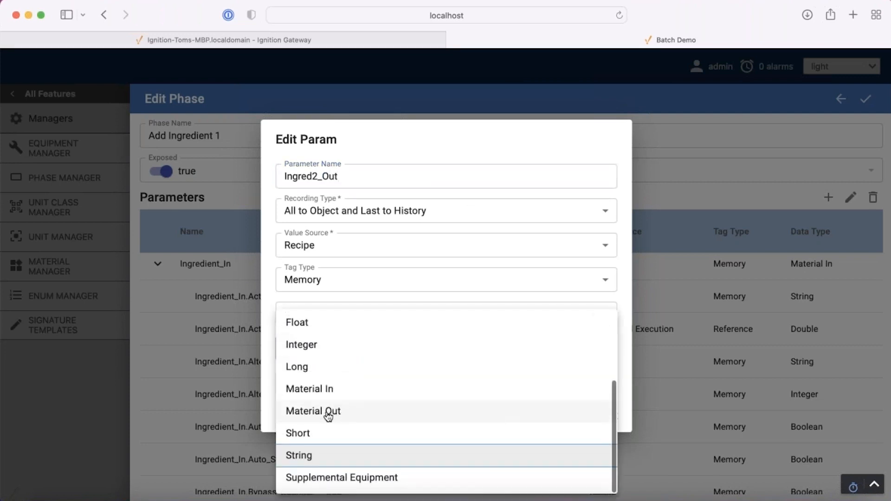
pyautogui.click(328, 416)
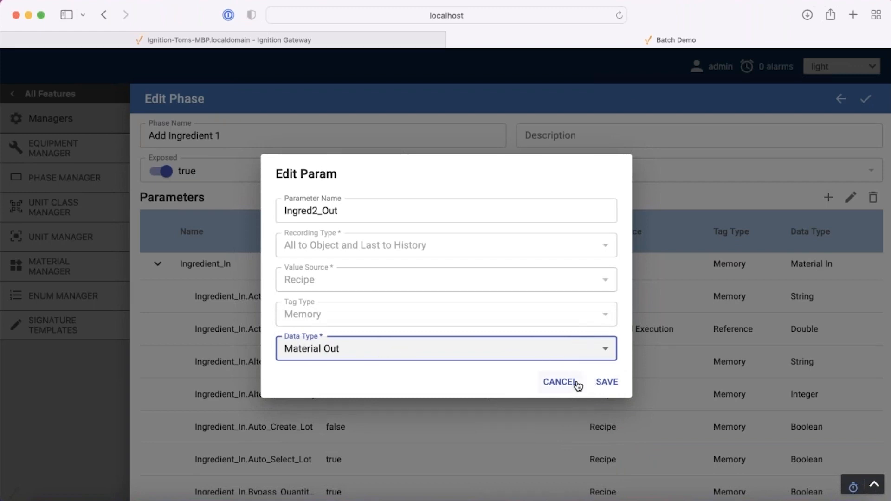
pyautogui.click(554, 386)
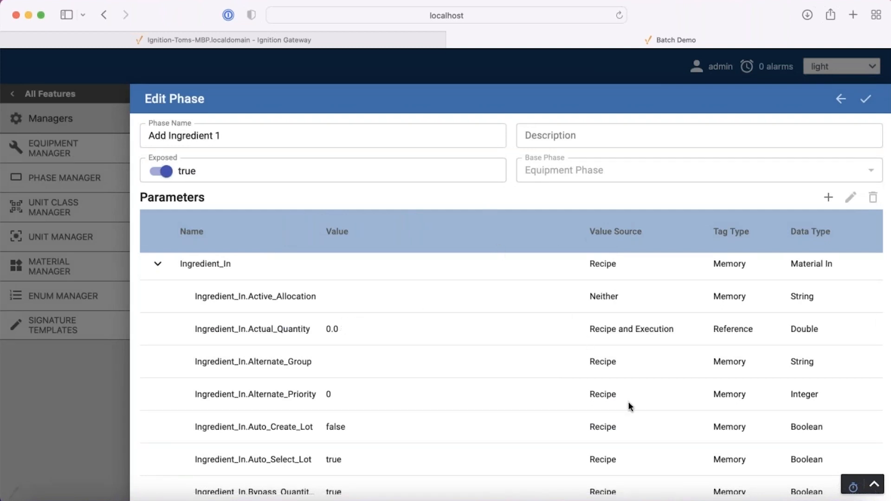
# - Switch to Ignition Designer and examine the Add Ingredient 1 UDT definition, including Command_Number and the Actual_Quantity member under Ingredient_In
pyautogui.click(677, 497)
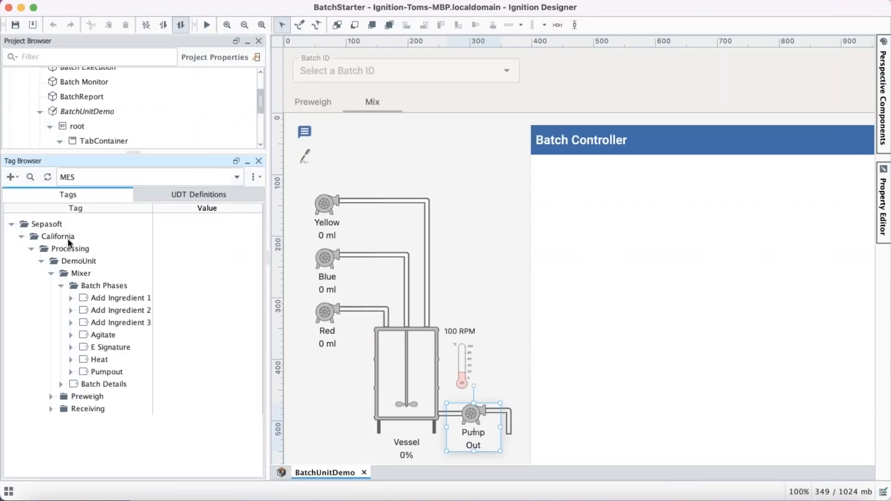
pyautogui.click(158, 194)
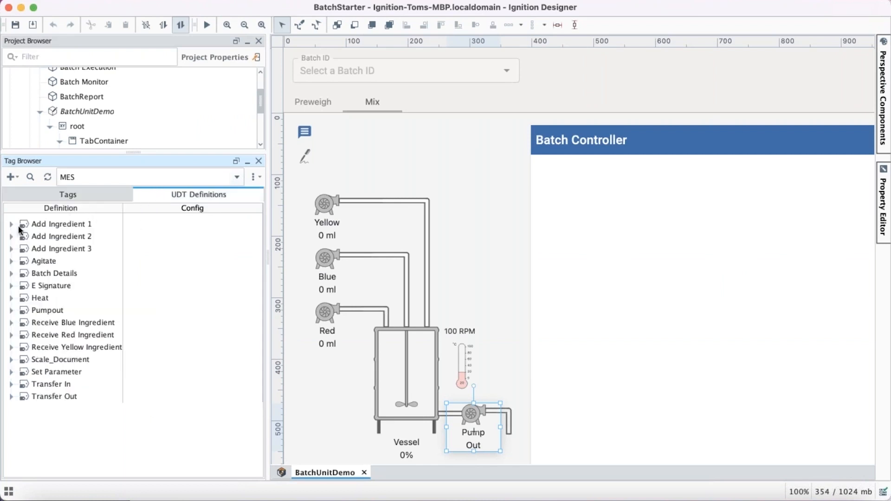
pyautogui.click(10, 225)
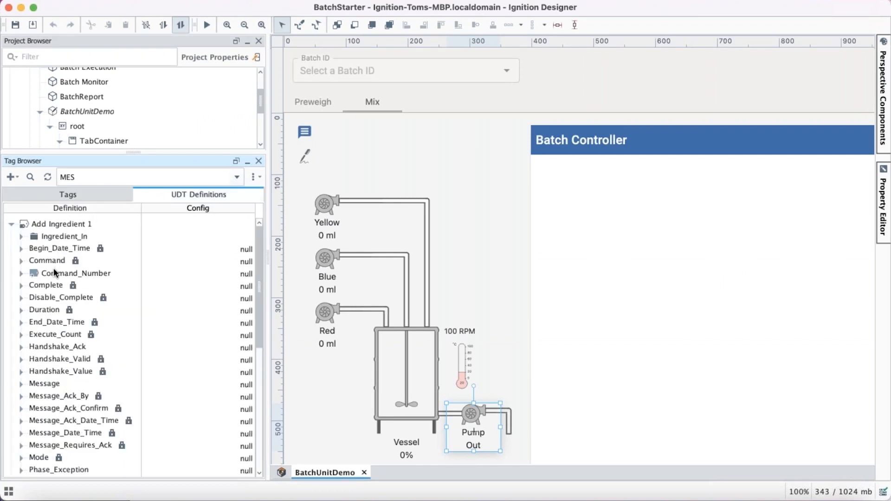
pyautogui.click(51, 277)
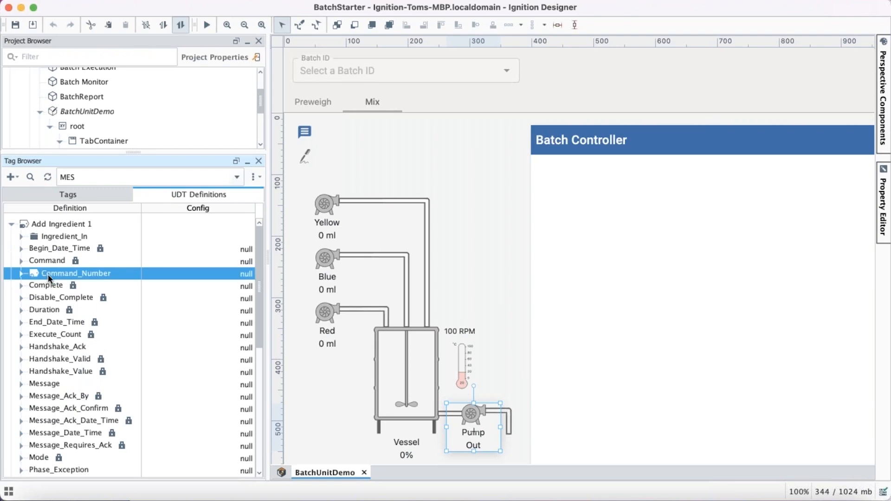
pyautogui.click(21, 237)
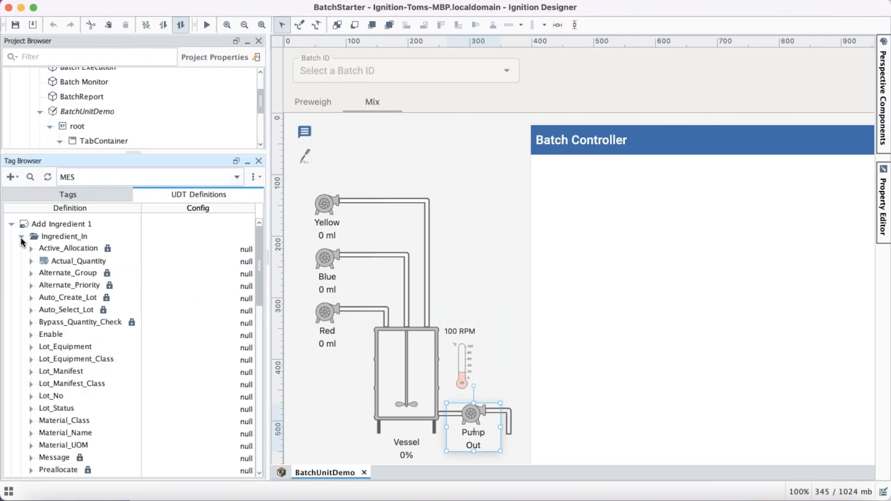
pyautogui.click(62, 264)
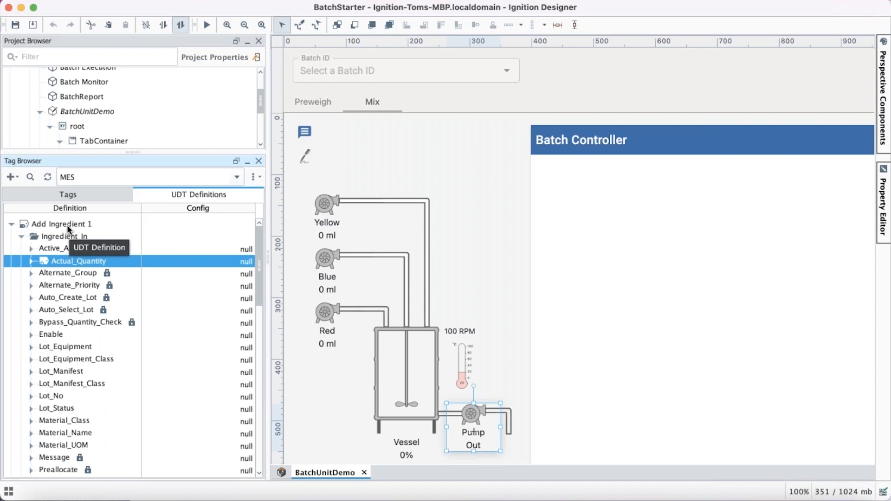
pyautogui.click(21, 238)
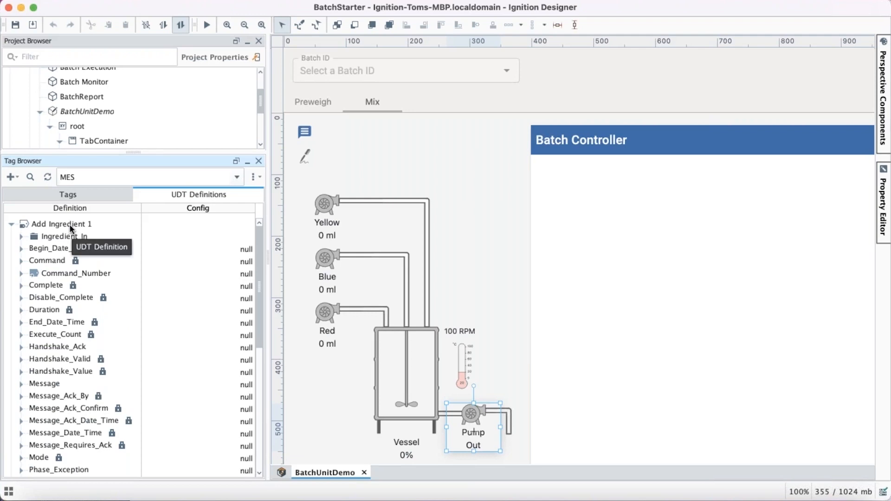
pyautogui.click(11, 225)
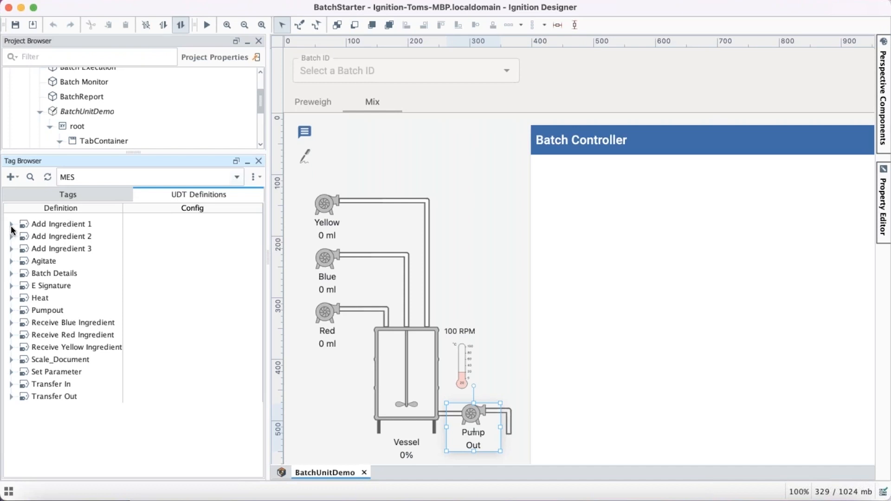
# - Examine the tags of the Add Ingredient 1 instance under the Mixer's Batch Phases, including its command, completion and handshake tags
pyautogui.click(41, 195)
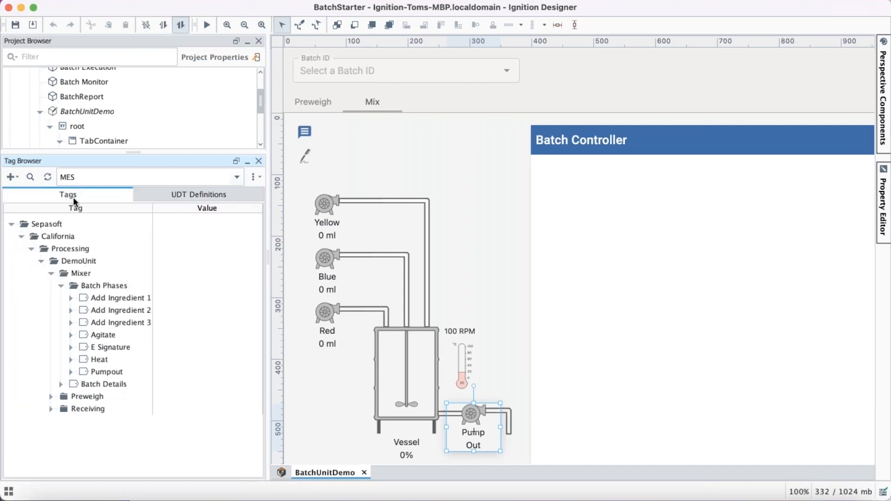
pyautogui.click(69, 274)
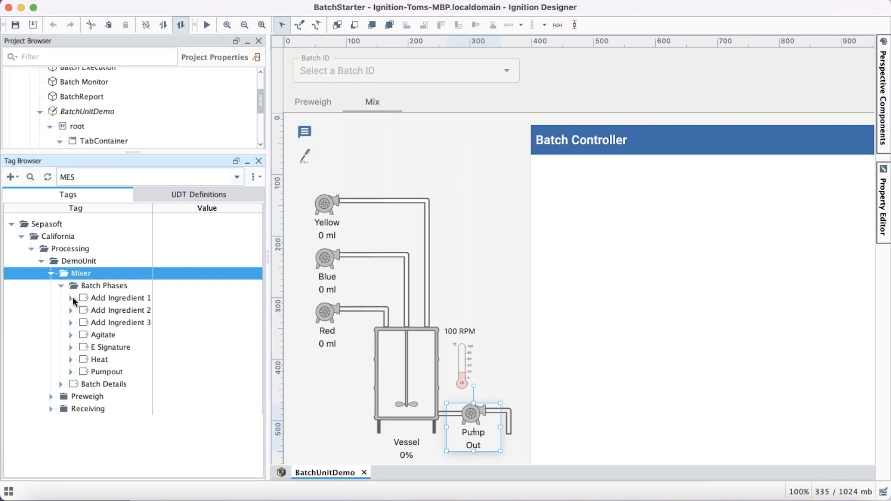
pyautogui.click(71, 299)
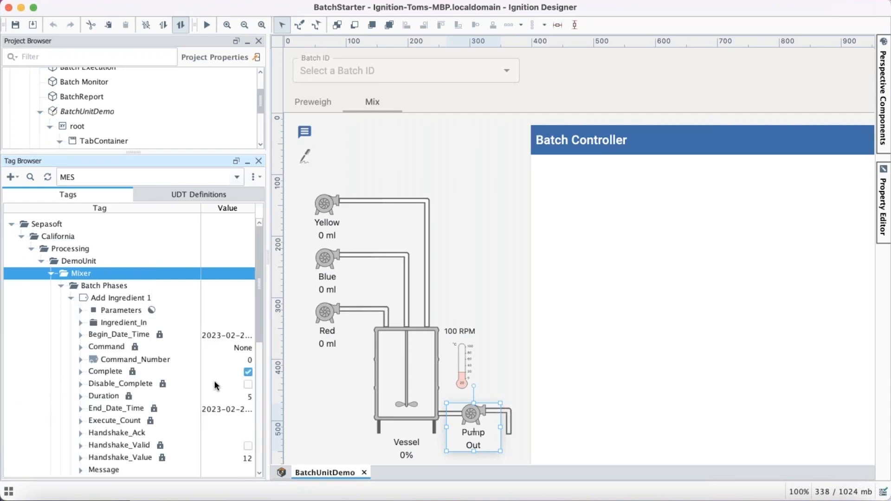
pyautogui.scroll(-1, 258, 332)
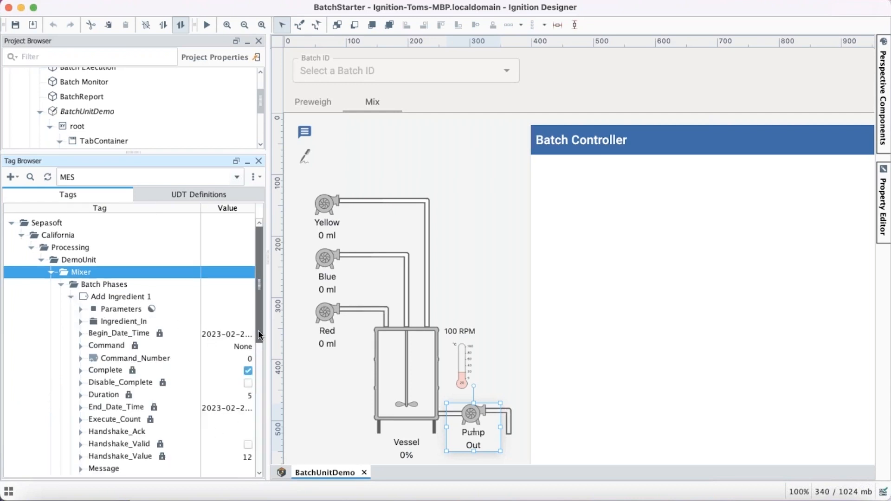
pyautogui.moveTo(259, 335)
pyautogui.mouseDown()
pyautogui.moveTo(258, 443)
pyautogui.moveTo(264, 339)
pyautogui.mouseUp()
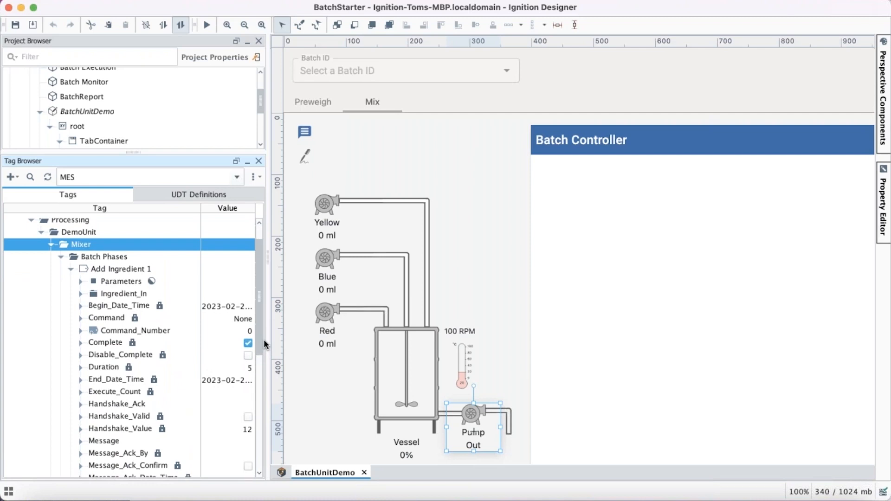
pyautogui.scroll(2, 250, 293)
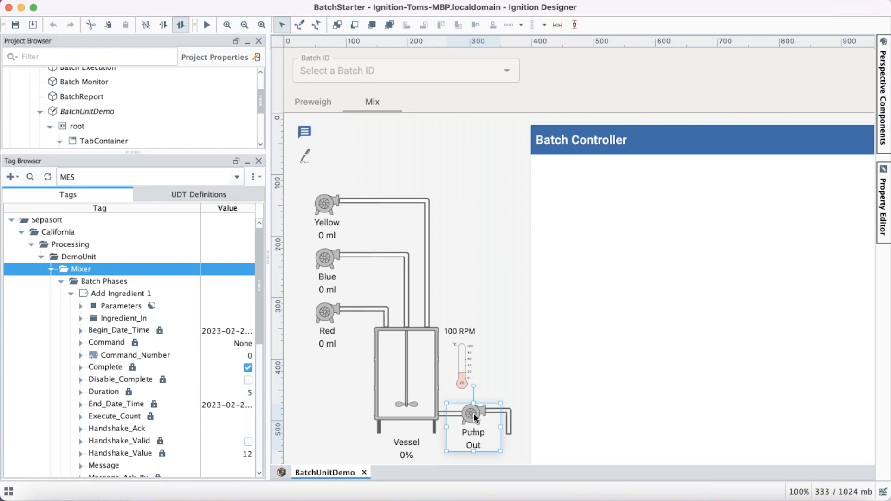
# - Inspect the tag path and map transform bound to the Pump Out component's state property, and close the binding without changes
pyautogui.click(885, 202)
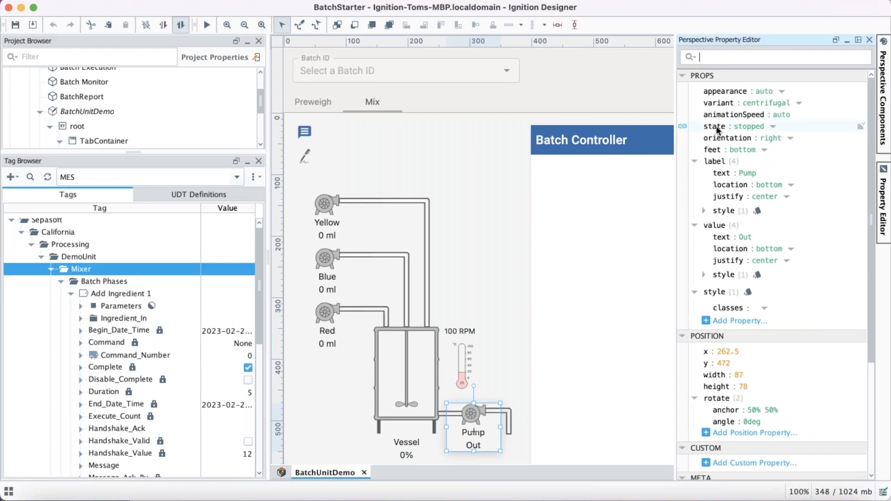
pyautogui.click(683, 128)
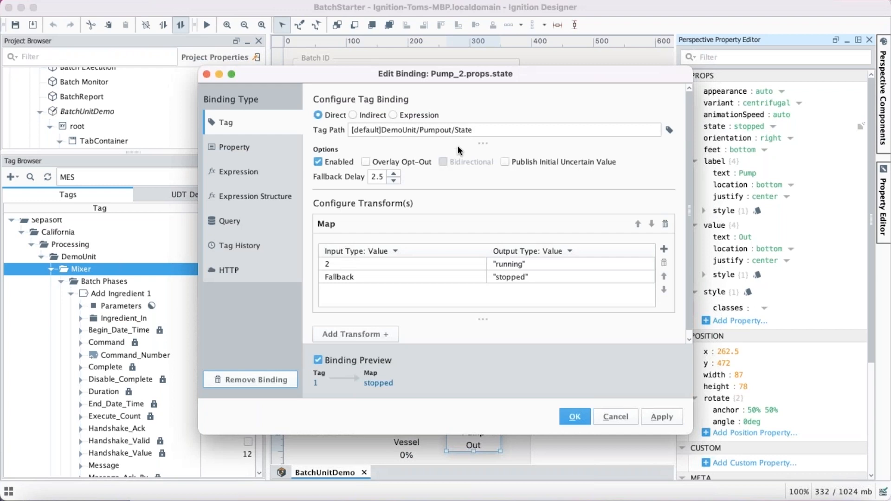
pyautogui.click(476, 130)
pyautogui.moveTo(476, 130); pyautogui.dragTo(345, 129)
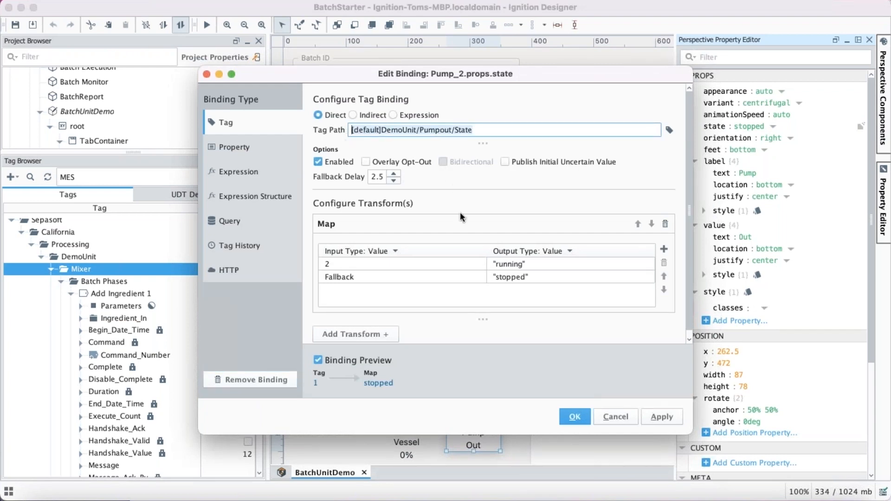
pyautogui.click(353, 264)
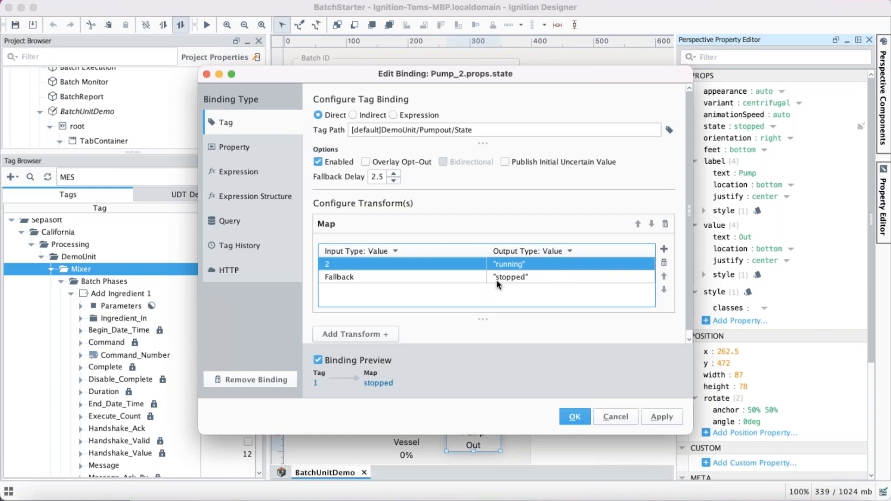
pyautogui.click(613, 416)
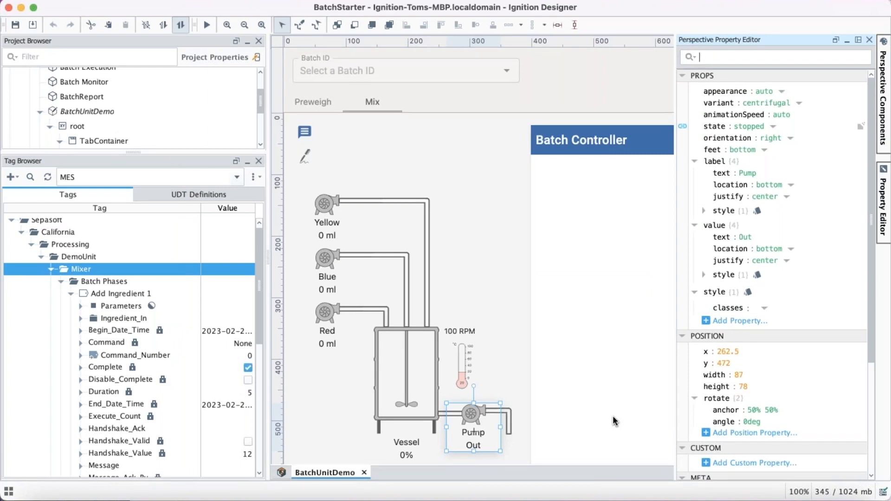
# - Return to the Batch Demo page in the browser and leave the Add Ingredient 1 phase without saving
pyautogui.click(21, 8)
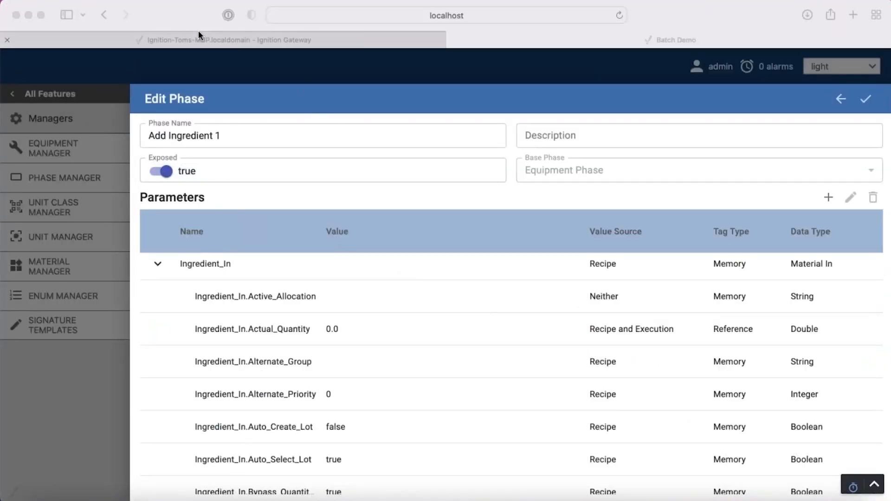
pyautogui.click(40, 17)
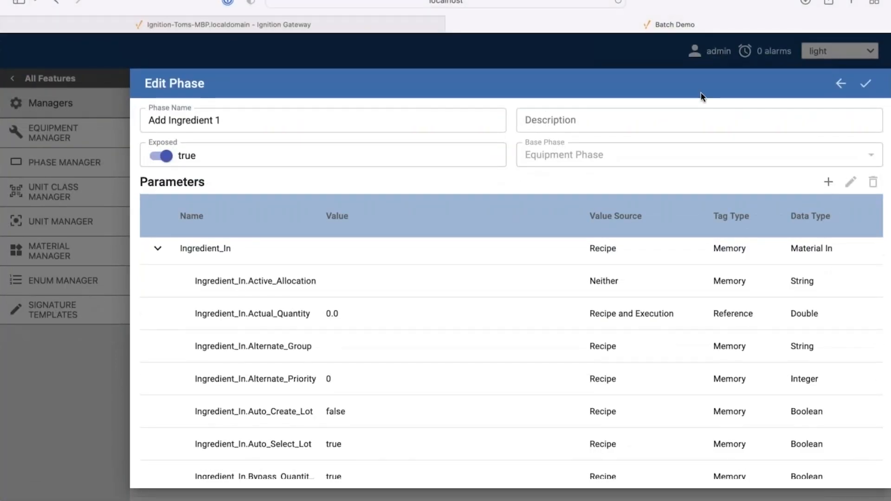
pyautogui.click(841, 83)
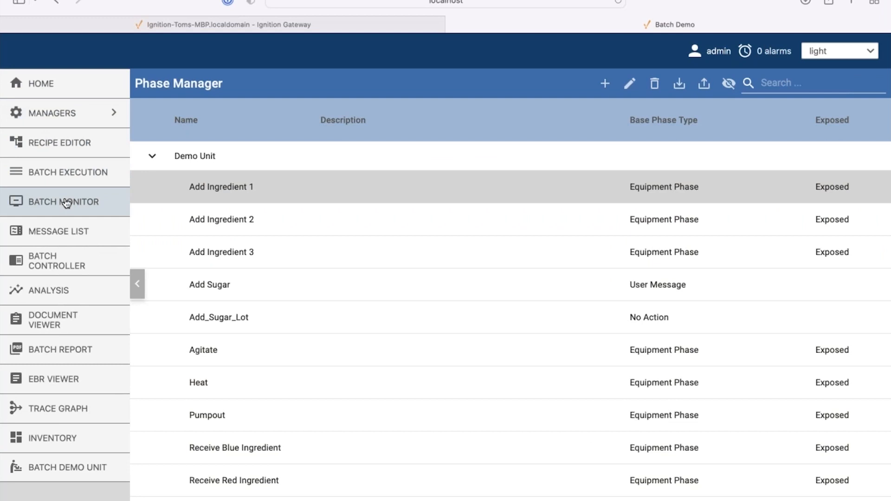
# - Open the Classic Lime recipe for editing in the Batch Recipe Editor
pyautogui.click(65, 144)
pyautogui.click(195, 190)
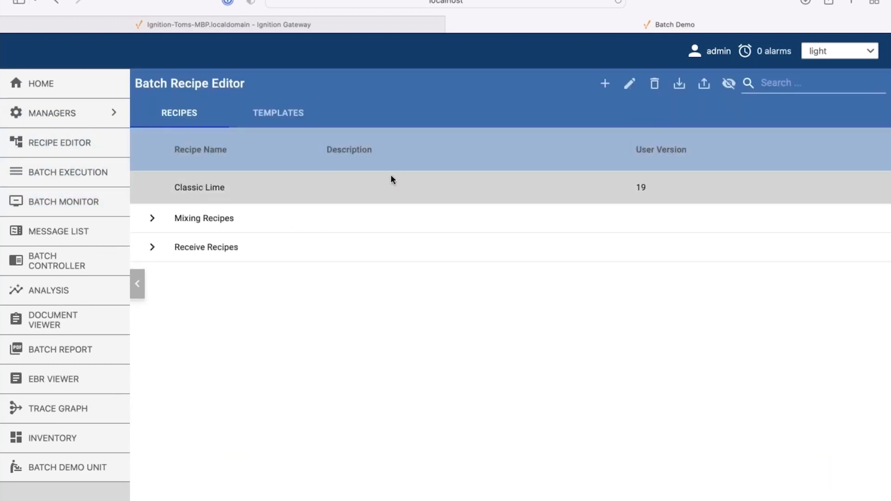
pyautogui.click(630, 85)
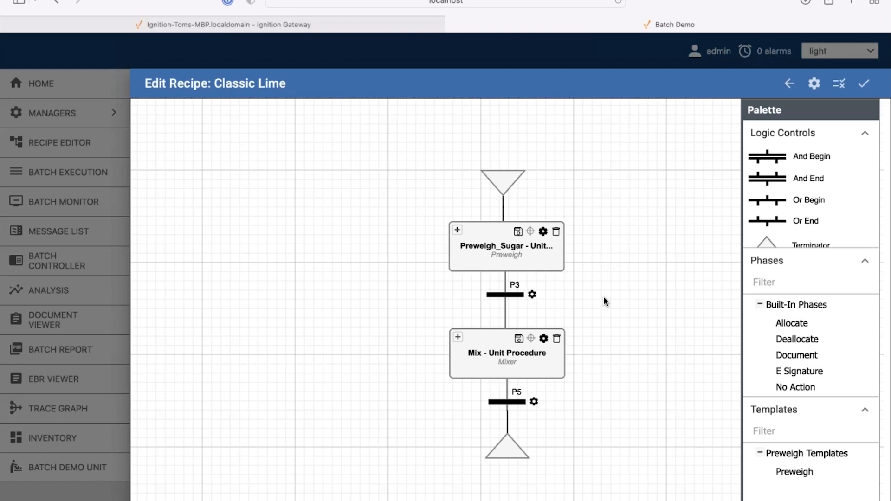
pyautogui.hscroll(2, 604, 297)
pyautogui.scroll(-1, 603, 297)
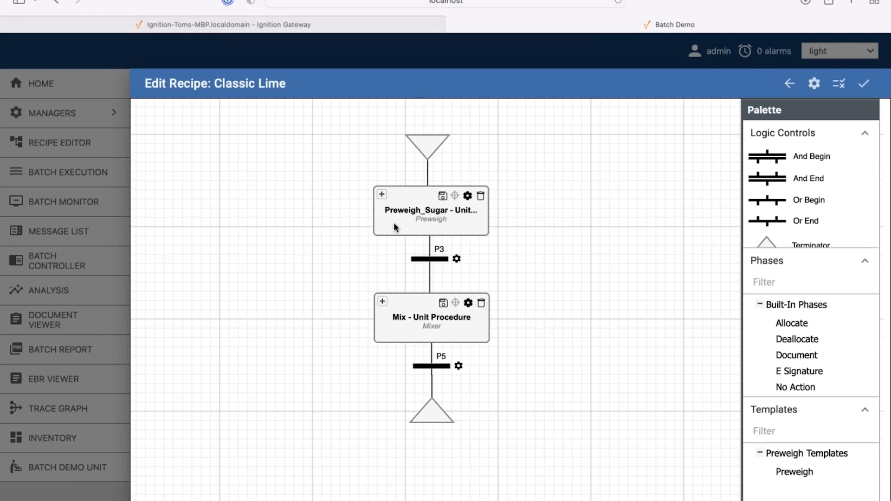
# - Examine the phases inside the Preweigh_Sugar unit procedure and the Scale_Document work instructions, then collapse the procedure without changes
pyautogui.click(381, 196)
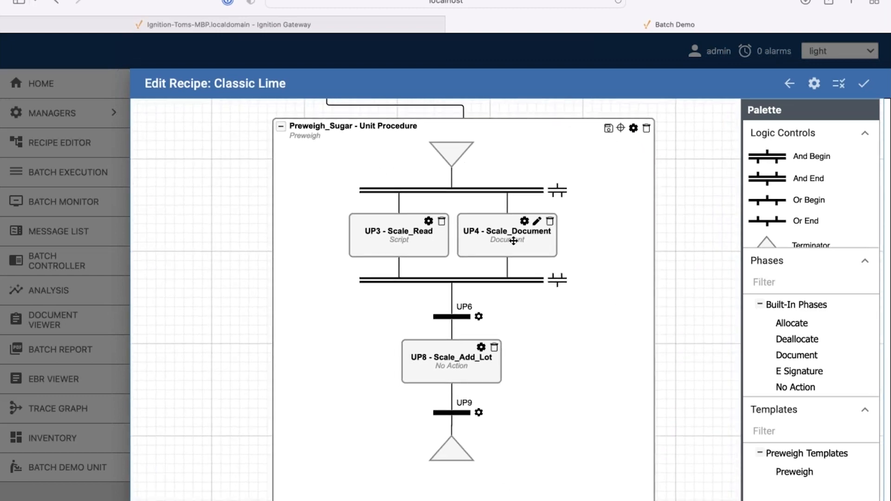
pyautogui.click(537, 221)
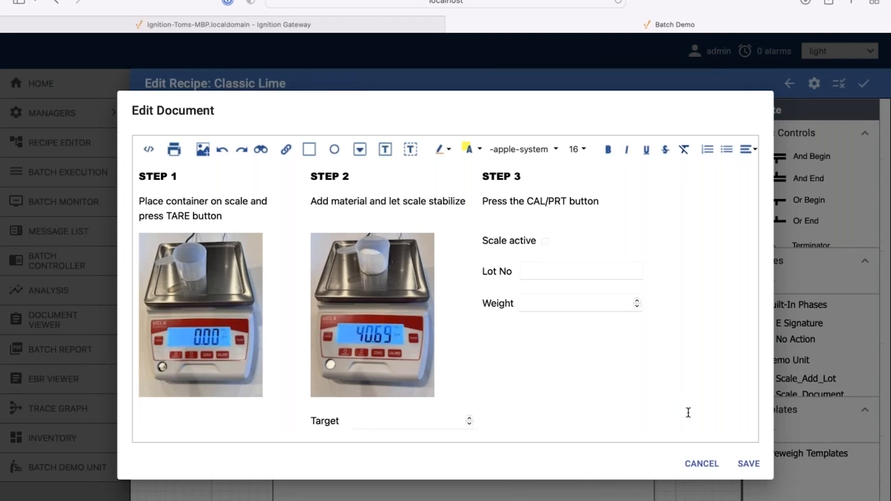
pyautogui.click(702, 465)
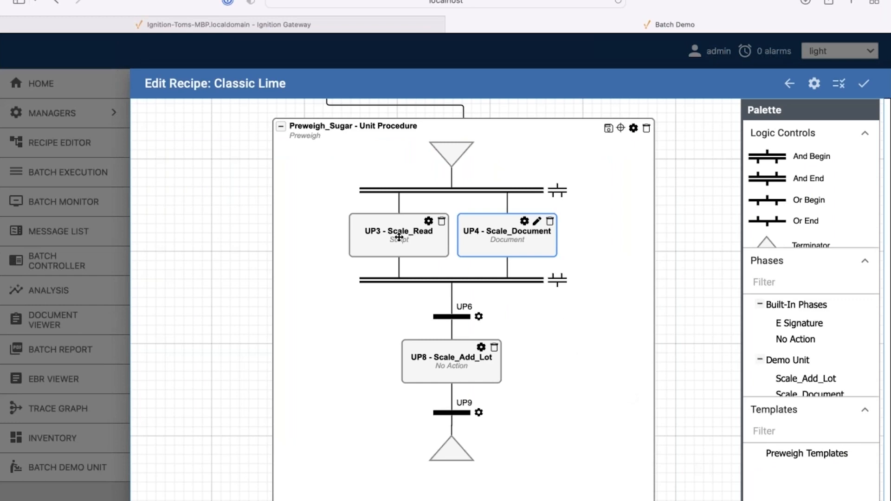
pyautogui.click(281, 126)
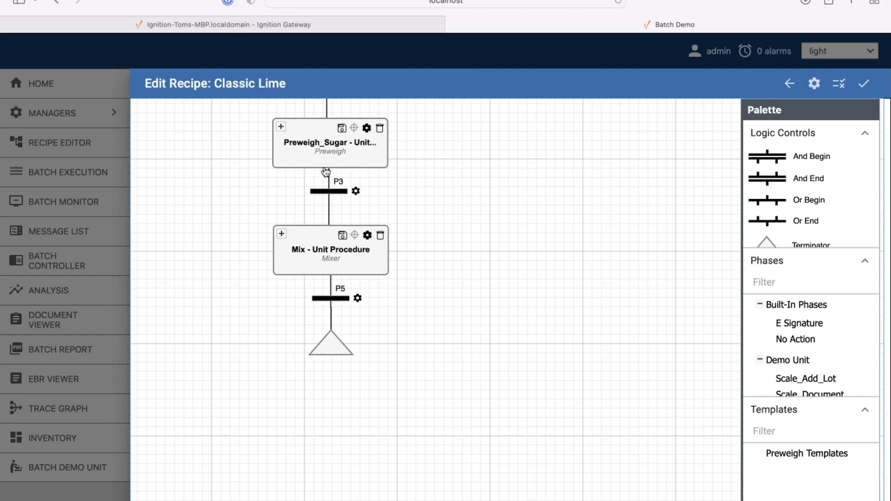
# - Try extending the P3 transition expression Preweigh_Sugar.Complete with an AND condition, and discard the edit
pyautogui.click(338, 191)
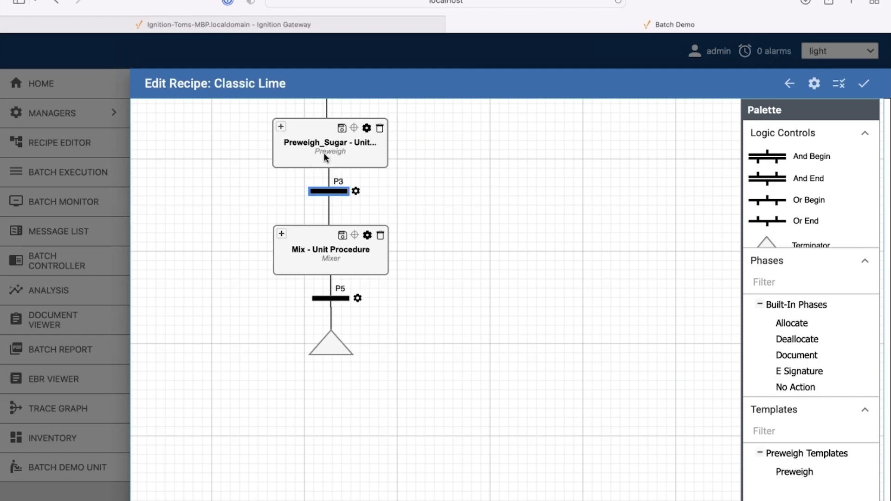
pyautogui.click(355, 192)
pyautogui.click(417, 301)
pyautogui.click(425, 306)
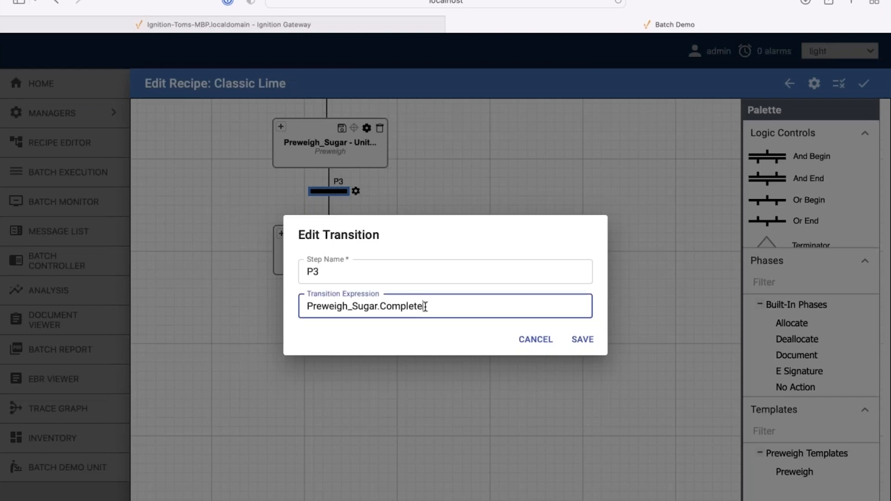
pyautogui.write('AN')
pyautogui.press('BackSpace')
pyautogui.write('ND (')
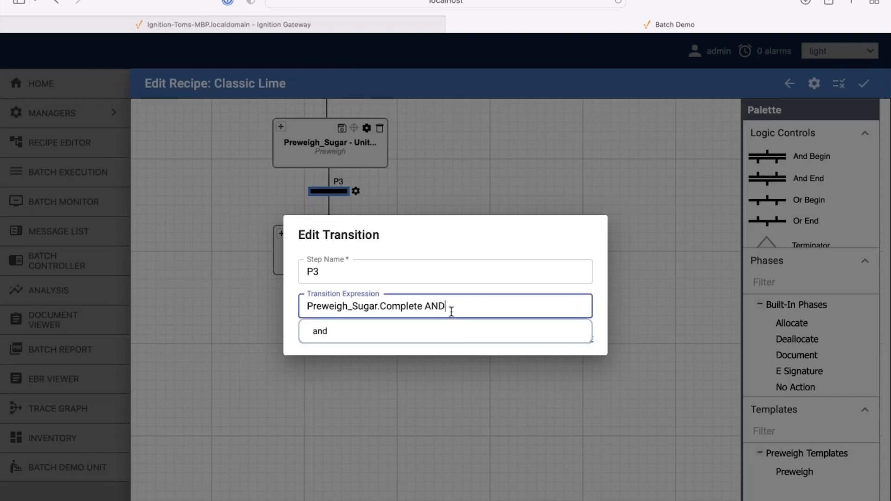
pyautogui.press('BackSpace')
pyautogui.press('BackSpace')
pyautogui.press('BackSpace')
pyautogui.press('BackSpace')
pyautogui.press('BackSpace')
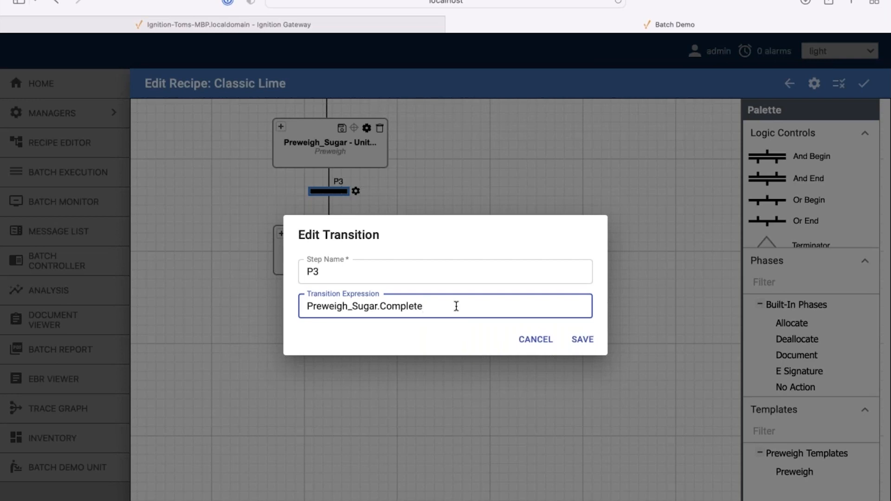
pyautogui.click(534, 341)
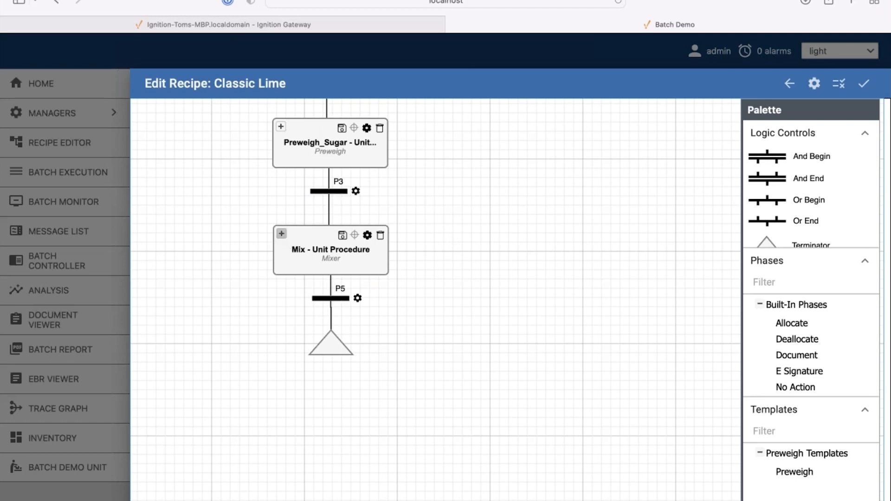
# - Expand the Mix unit procedure and examine its phases from Preallocate Resources through Pumpout
pyautogui.click(282, 234)
pyautogui.scroll(-6, 255, 335)
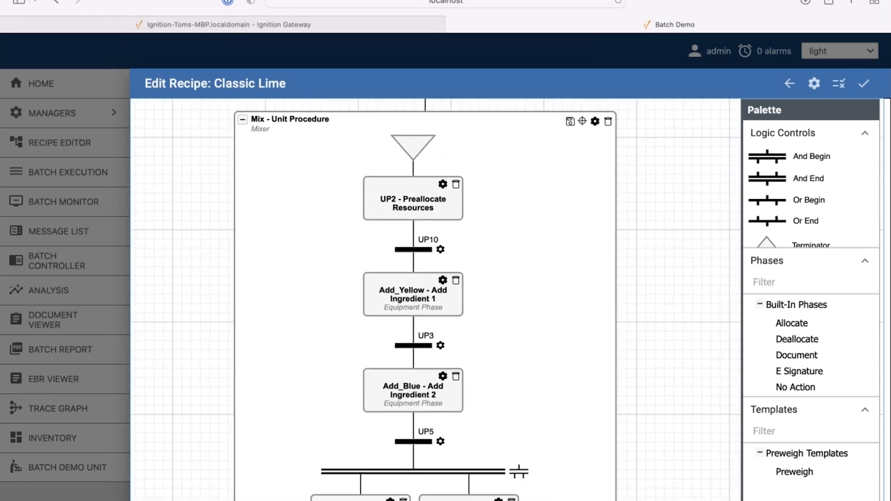
pyautogui.click(421, 188)
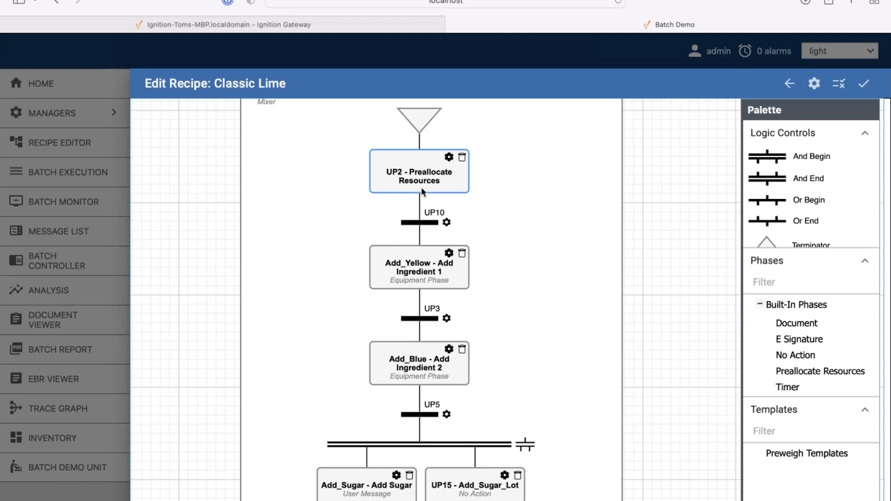
pyautogui.click(425, 257)
pyautogui.click(431, 356)
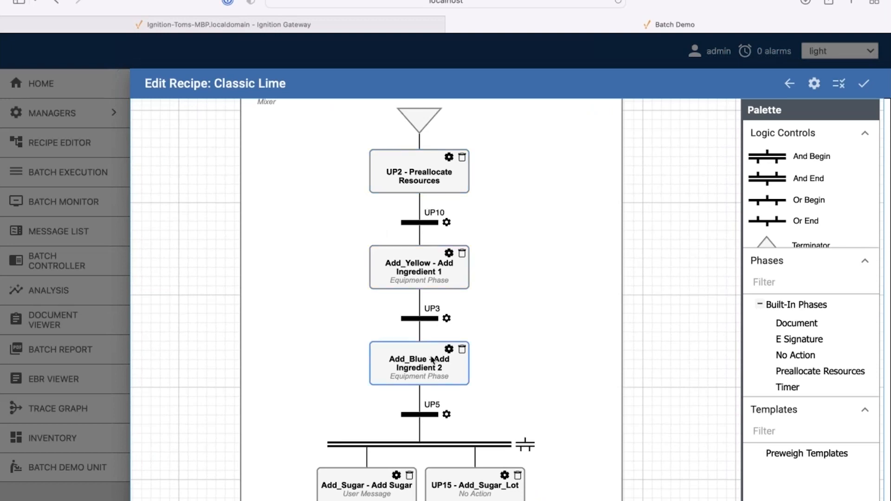
pyautogui.scroll(-5, 418, 301)
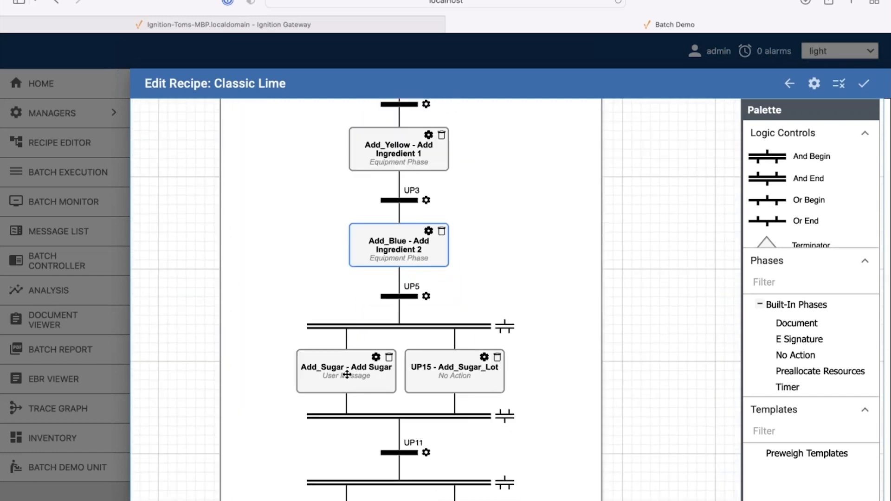
pyautogui.click(347, 374)
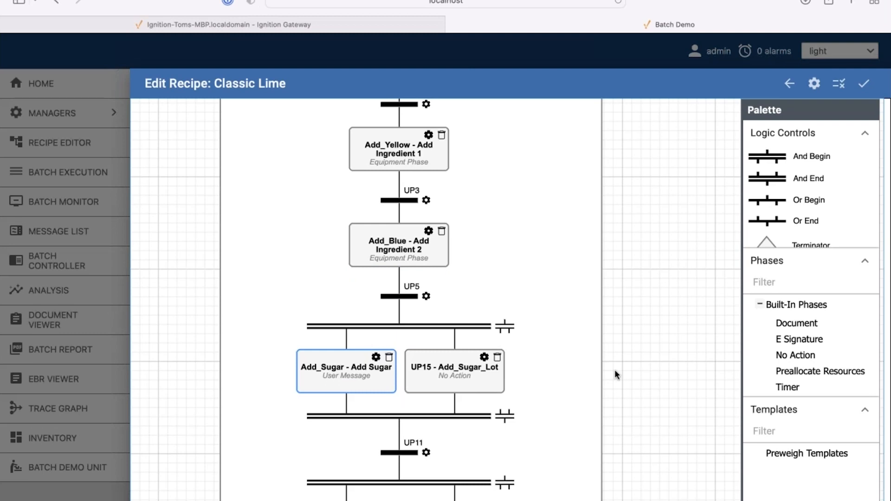
pyautogui.scroll(-4, 614, 370)
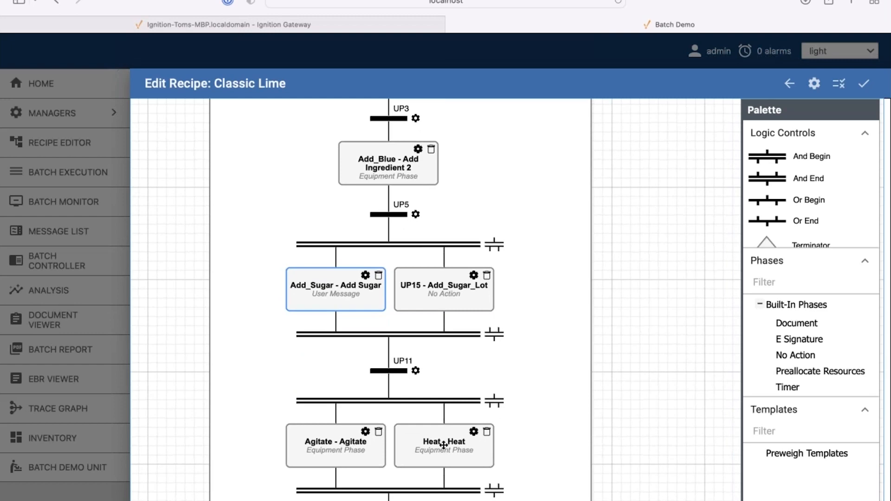
pyautogui.scroll(-5, 627, 457)
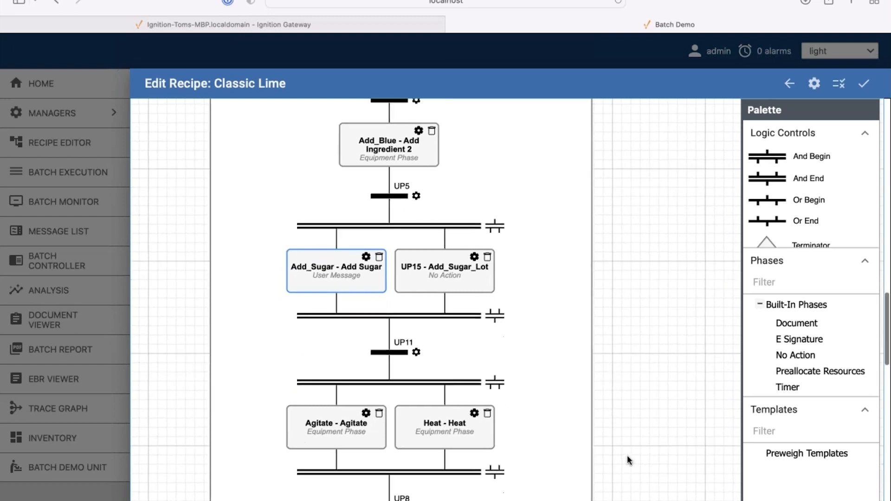
pyautogui.scroll(-3, 628, 457)
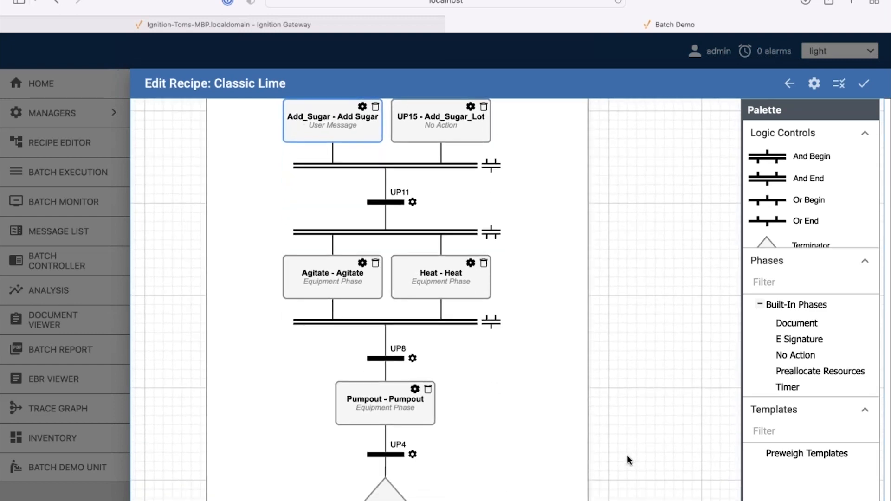
pyautogui.scroll(8, 627, 460)
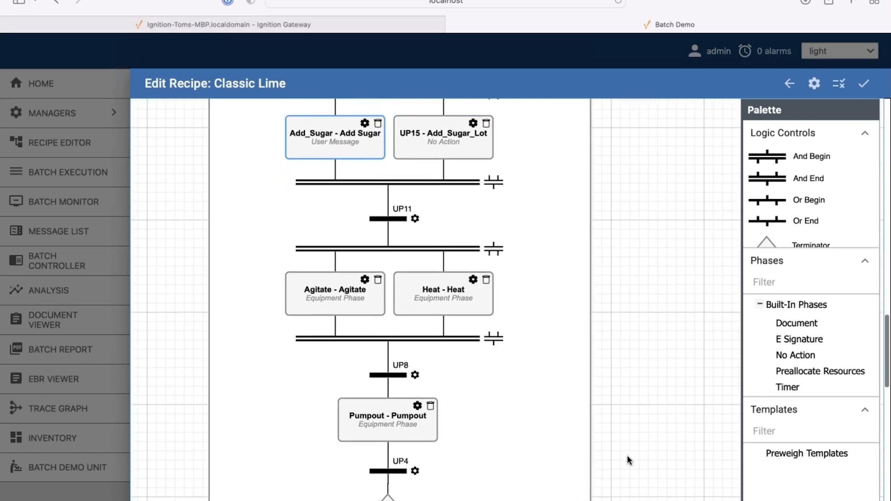
pyautogui.scroll(10, 628, 455)
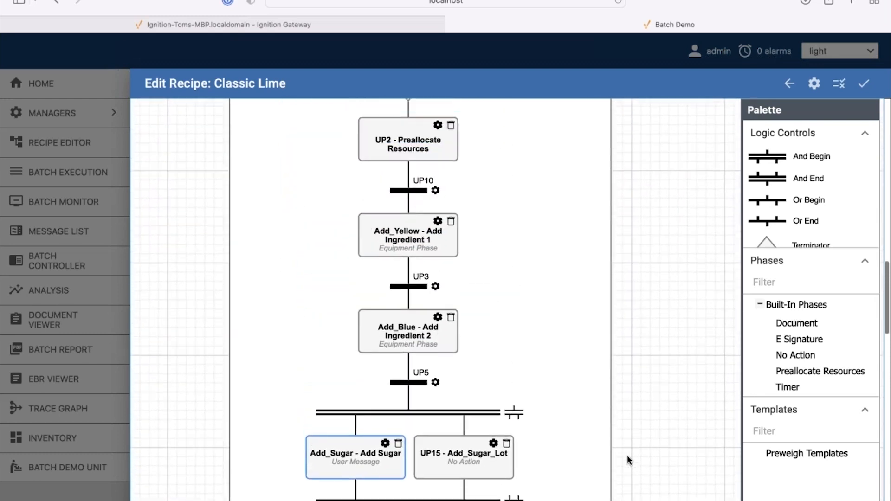
pyautogui.scroll(1, 627, 458)
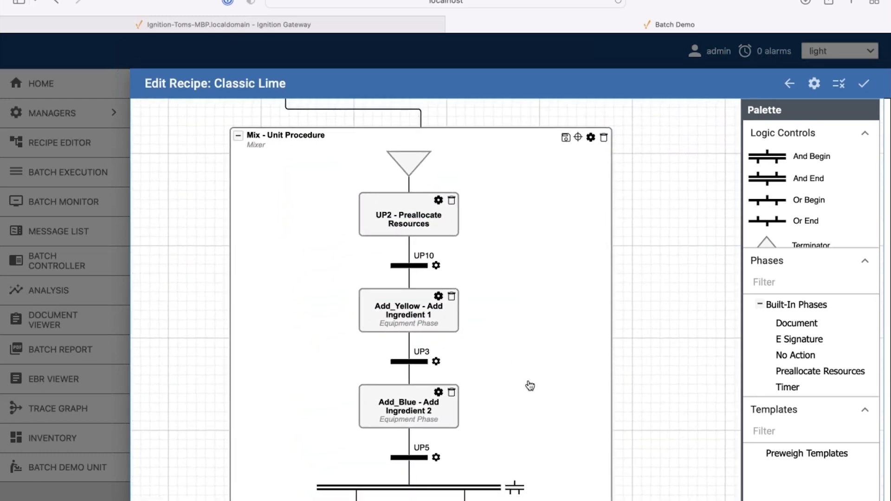
# - Examine the Ingredient_In parameters of the Add_Yellow step in the Mix procedure and close them without saving
pyautogui.click(438, 300)
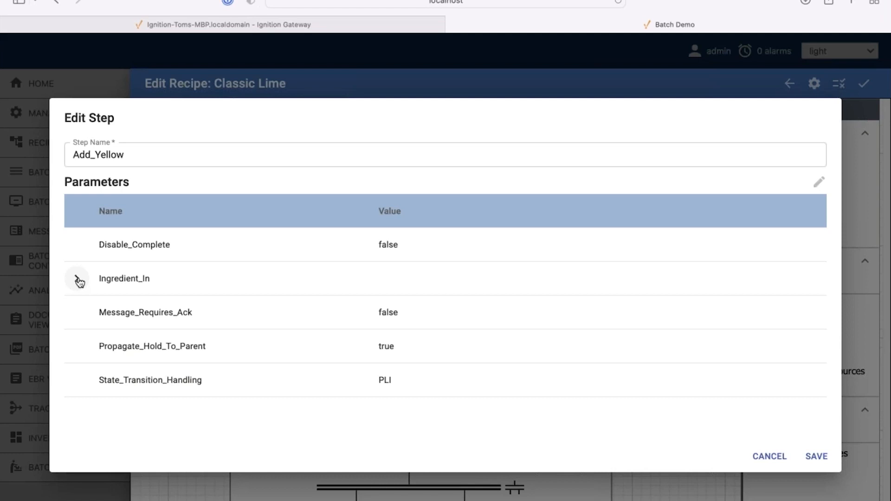
pyautogui.click(78, 280)
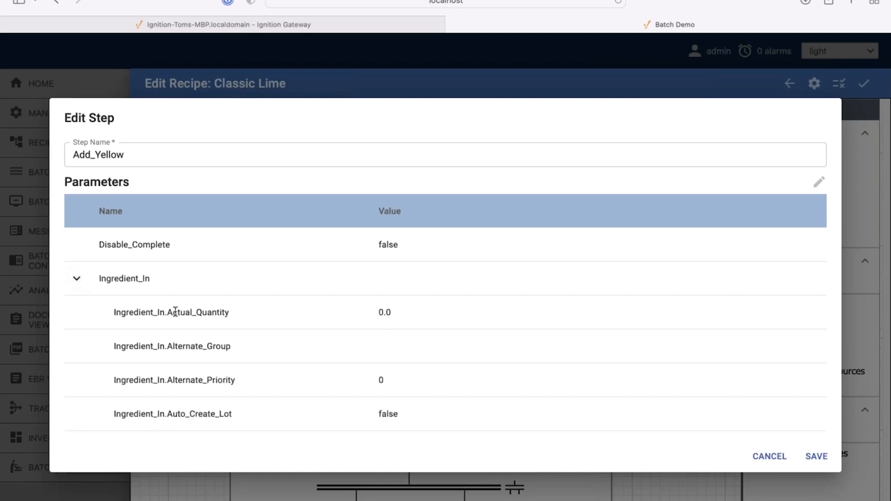
pyautogui.scroll(-5, 290, 351)
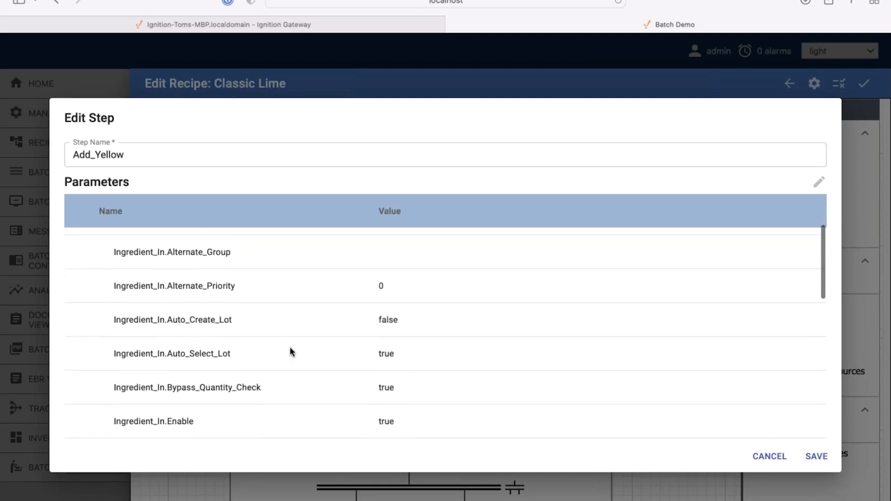
pyautogui.scroll(4, 291, 351)
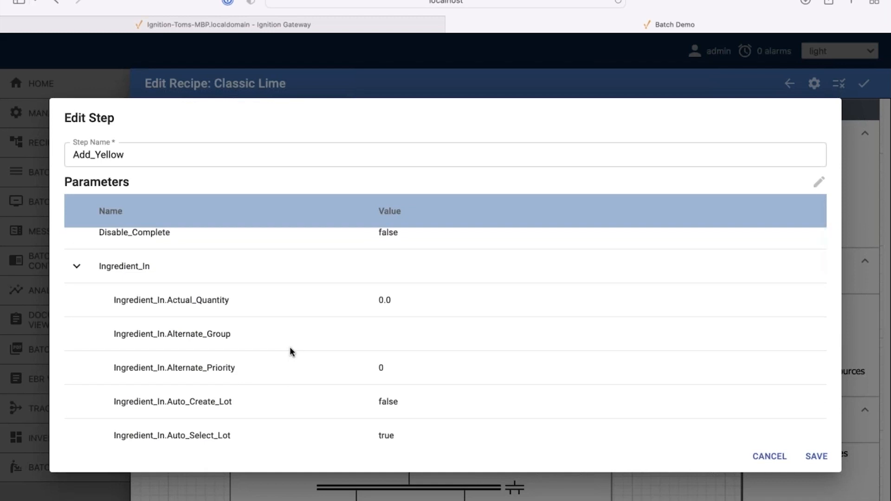
pyautogui.click(763, 460)
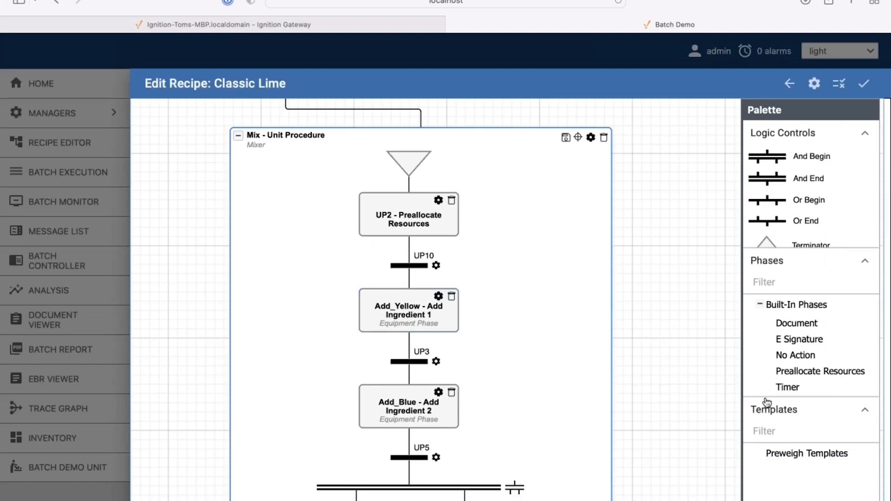
# - Try adding an Add Ingredient 3 phase to the Mix unit procedure, view its parameters, and leave the recipe discarding the changes
pyautogui.scroll(-2, 790, 374)
pyautogui.scroll(-5, 789, 374)
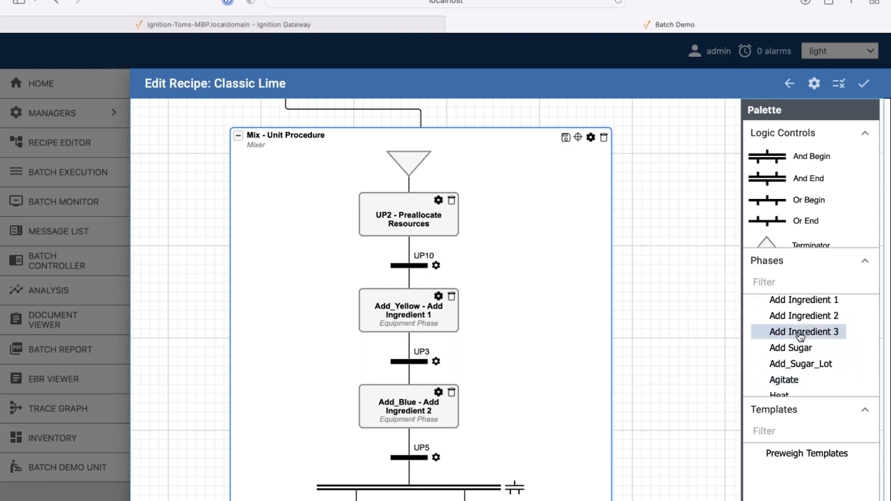
pyautogui.moveTo(803, 335); pyautogui.dragTo(534, 374)
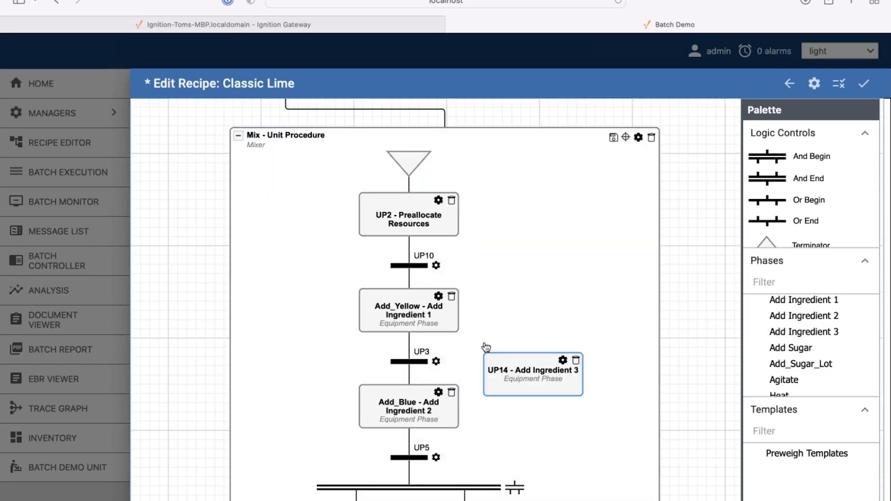
pyautogui.click(562, 360)
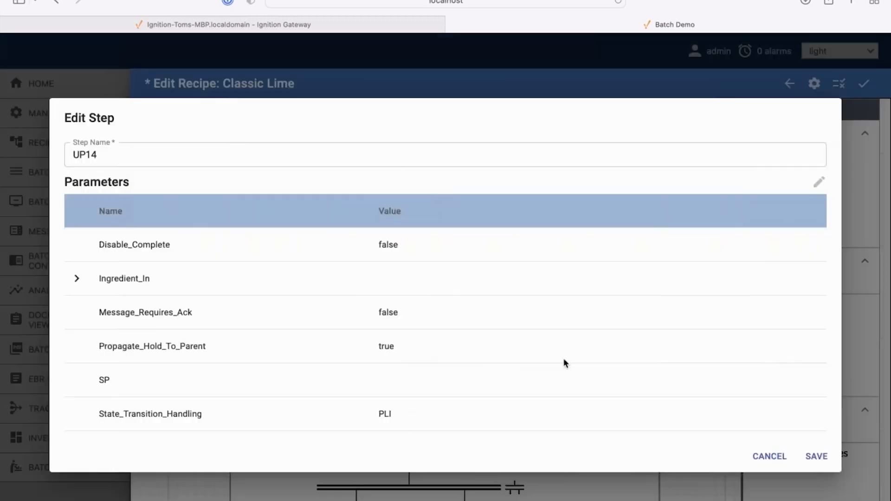
pyautogui.click(769, 457)
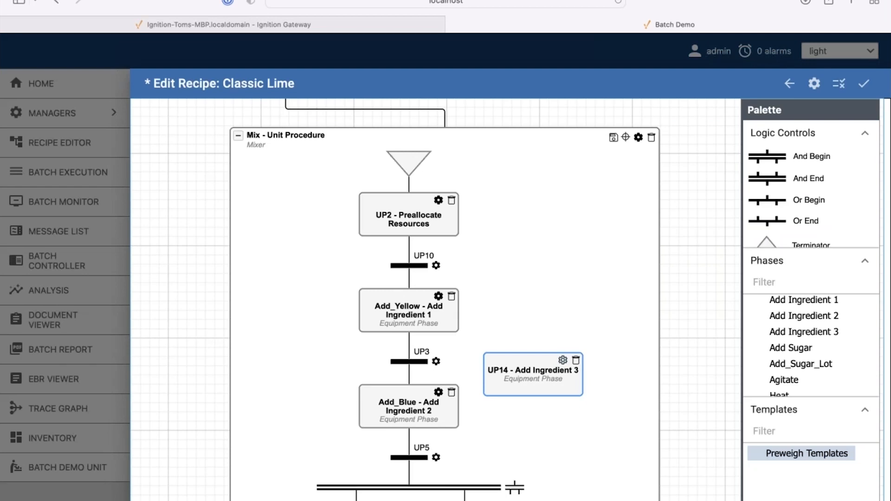
pyautogui.click(790, 84)
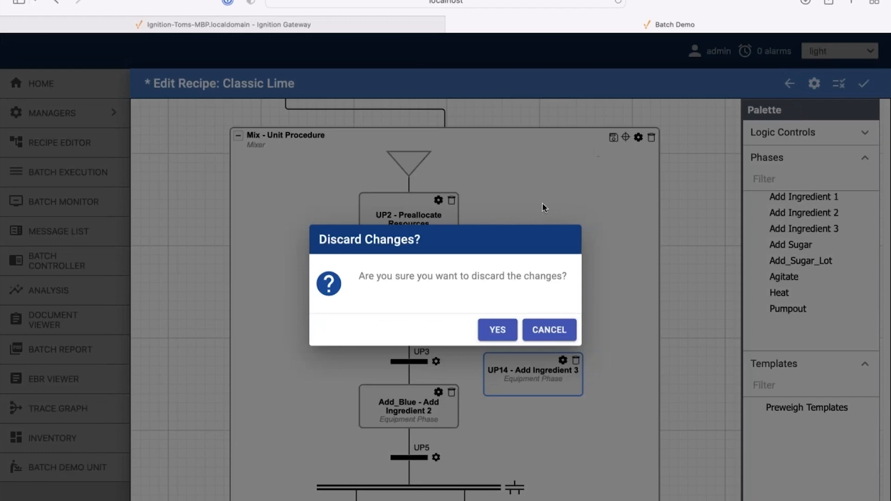
pyautogui.click(501, 331)
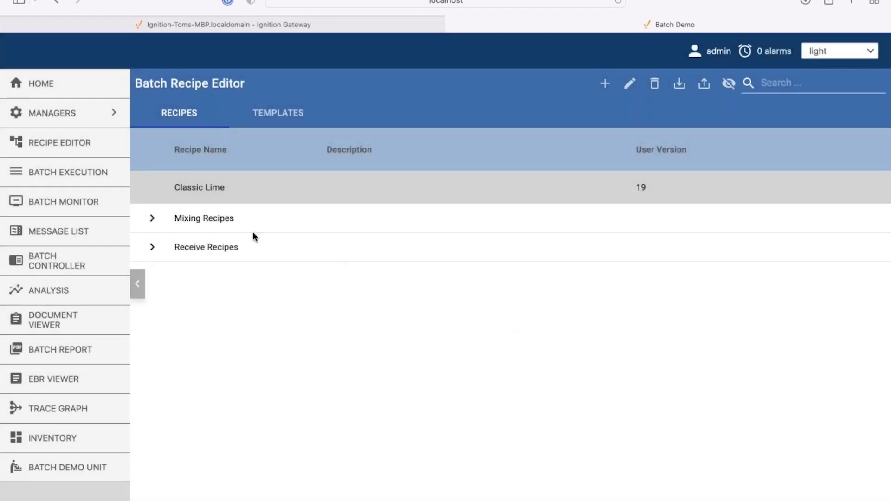
# - Start a new batch in Batch Execution using the Classic Lime recipe with the batch ID CL-022301
pyautogui.click(89, 172)
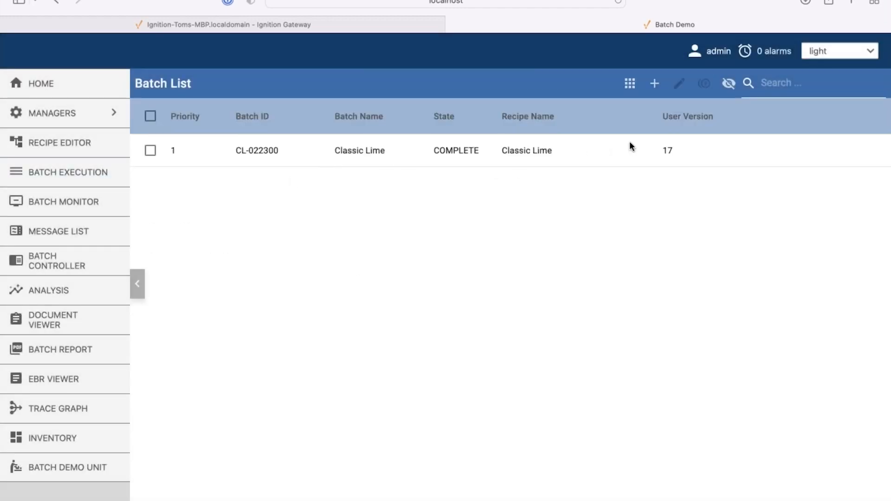
pyautogui.click(655, 83)
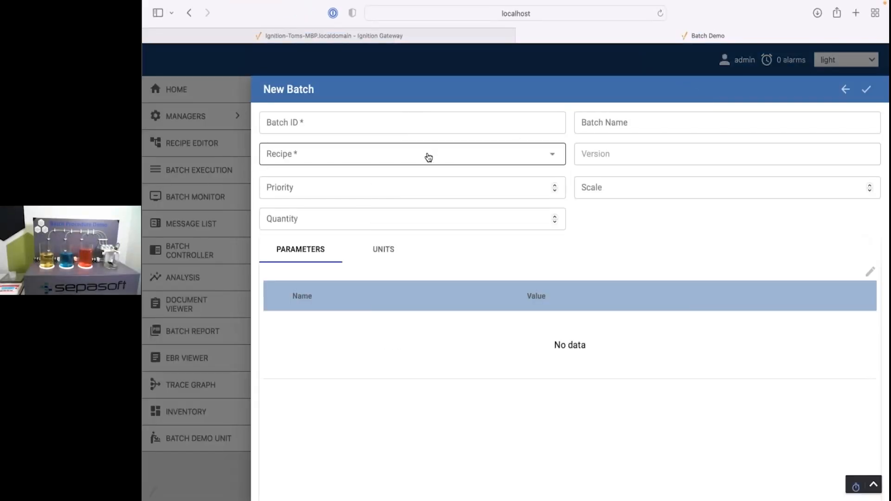
pyautogui.click(428, 157)
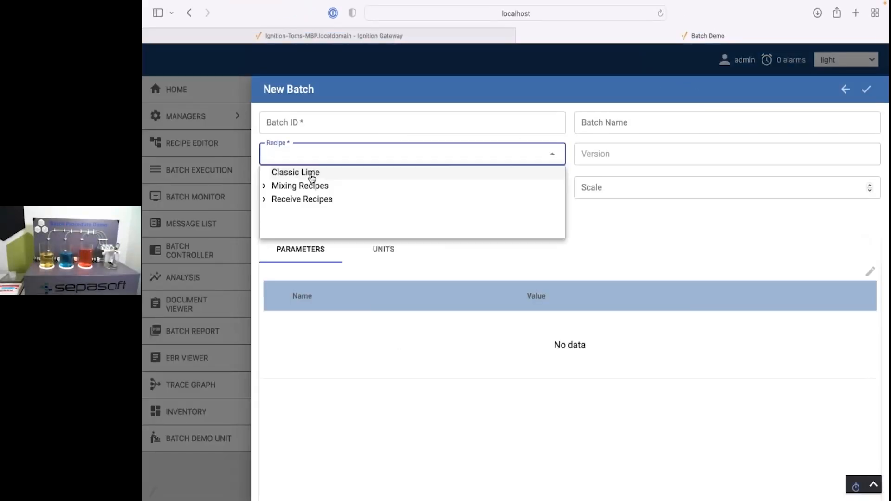
pyautogui.click(308, 173)
pyautogui.click(314, 125)
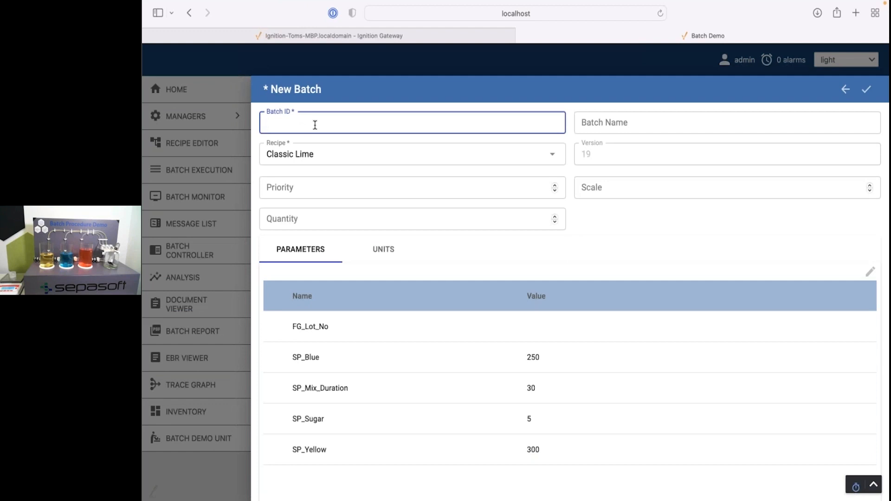
pyautogui.write('CL-022301')
# - Set the new batch's FG_Lot_No parameter value to A-022301
pyautogui.click(681, 329)
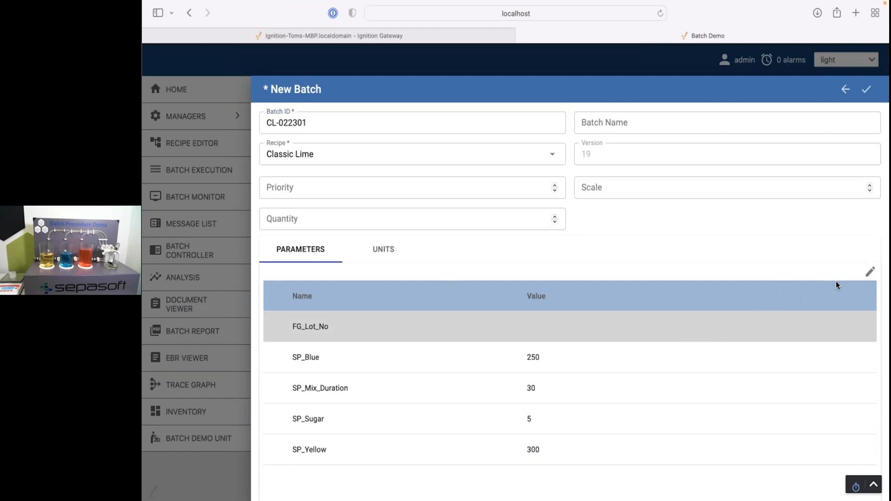
pyautogui.click(871, 271)
pyautogui.click(463, 336)
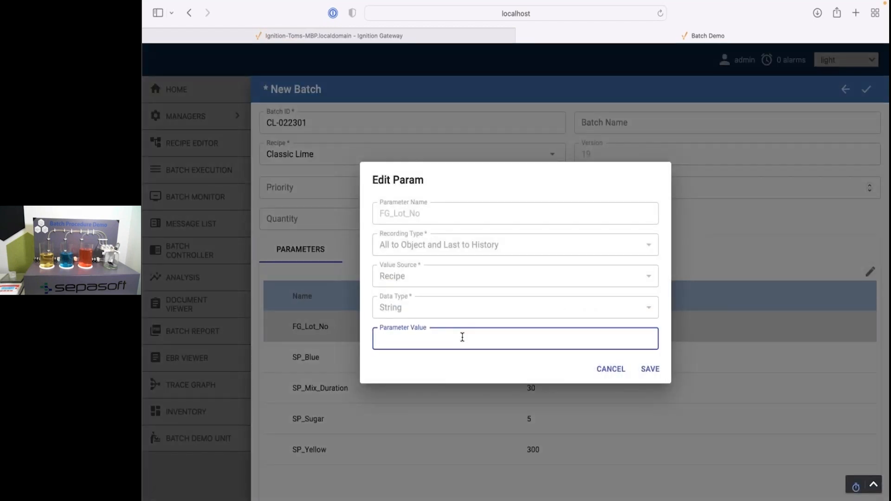
pyautogui.write('A-022301')
pyautogui.click(650, 370)
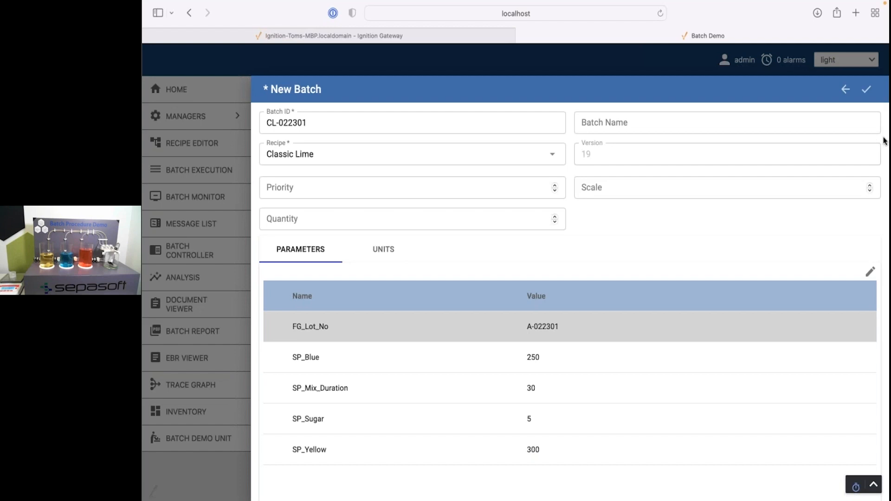
# - Save the new Classic Lime batch to the batch list
pyautogui.rightClick(867, 95)
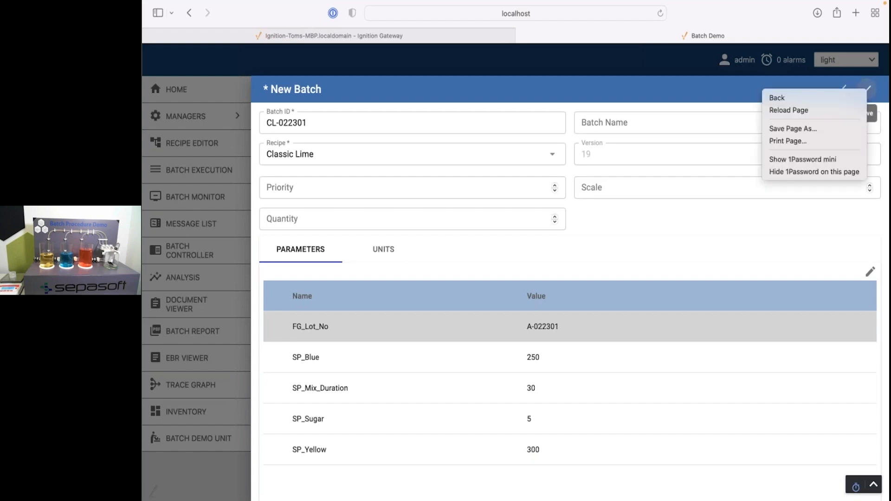
pyautogui.rightClick(872, 87)
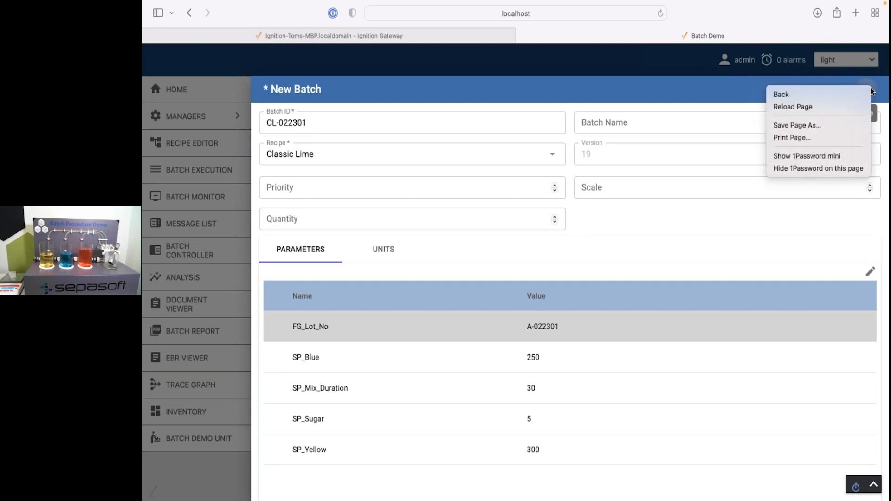
pyautogui.click(745, 209)
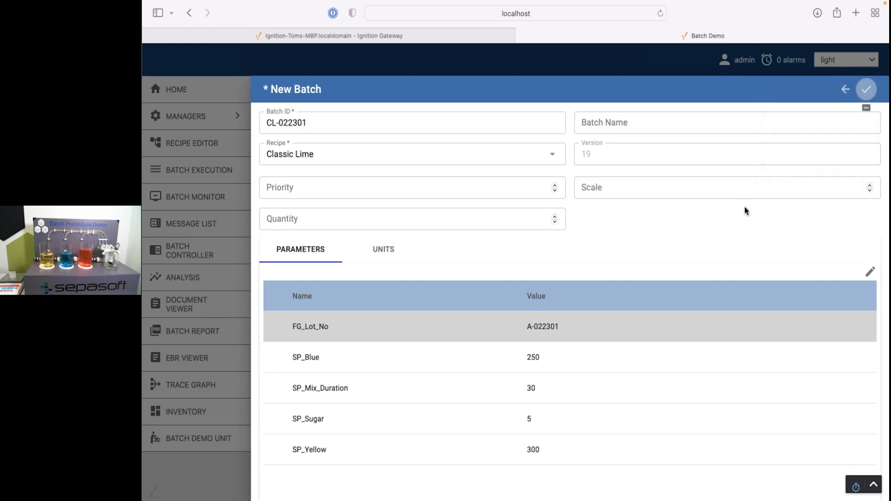
pyautogui.click(867, 91)
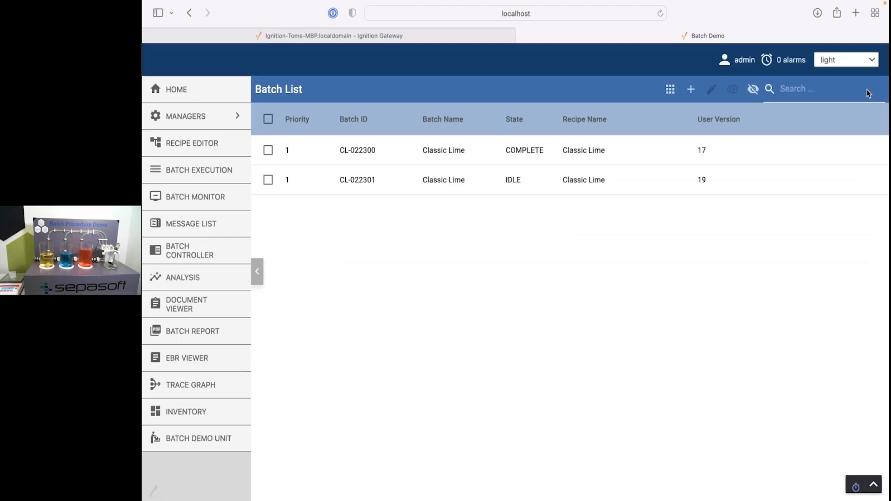
# - Select the CL-022301 batch in the batch list and switch to the Batch Demo Unit view
pyautogui.click(559, 181)
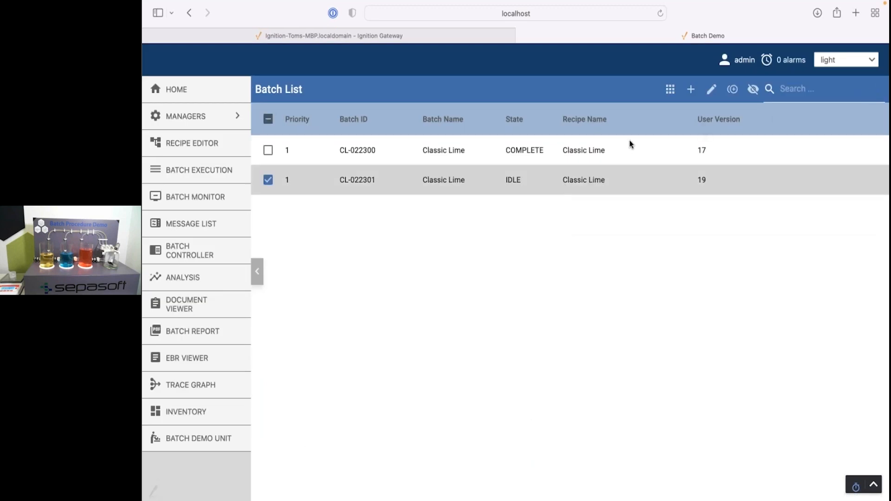
pyautogui.click(188, 444)
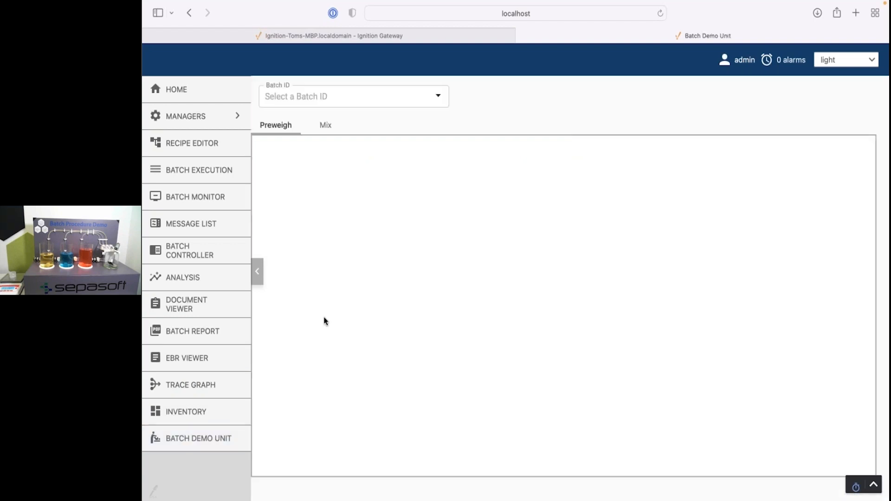
# - Select batch CL-022301 in the Batch Demo Unit's Mix view and start it from the Batch Controller
pyautogui.click(326, 127)
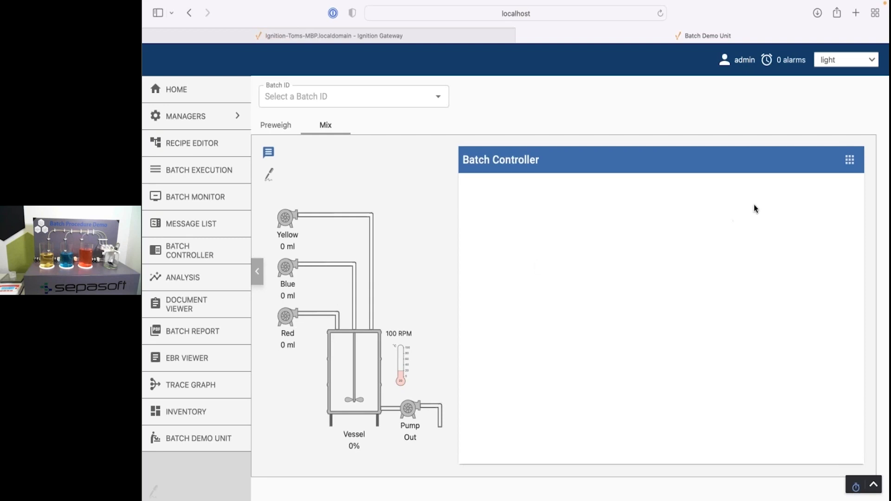
pyautogui.click(850, 160)
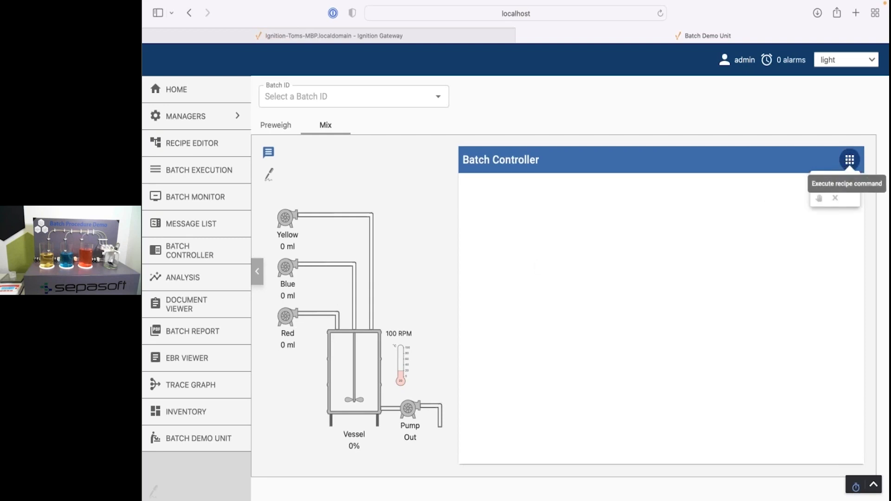
pyautogui.click(651, 273)
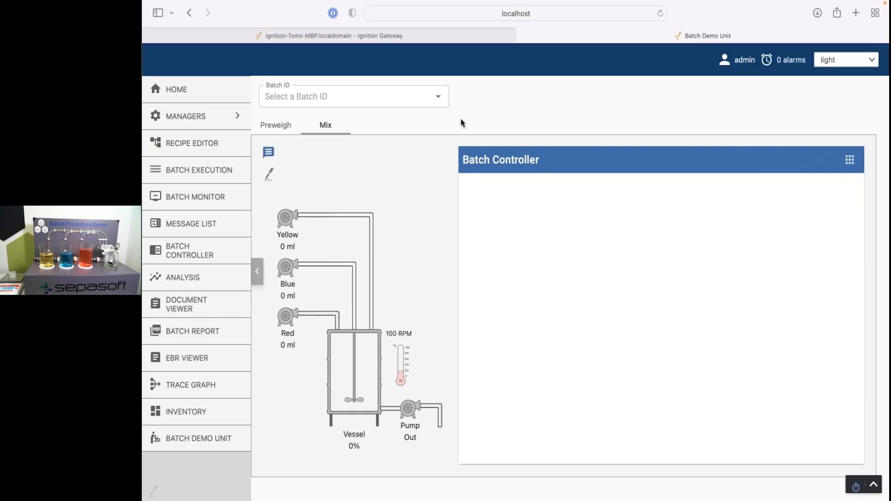
pyautogui.click(393, 96)
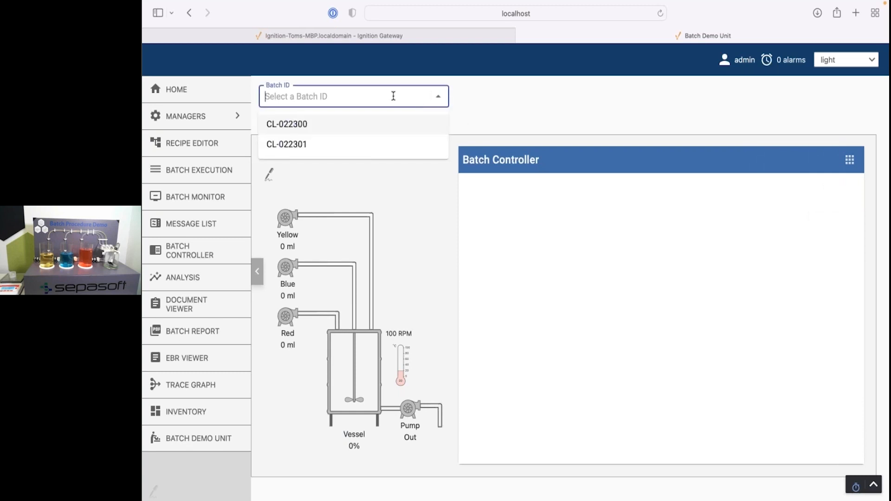
pyautogui.click(328, 144)
pyautogui.click(850, 160)
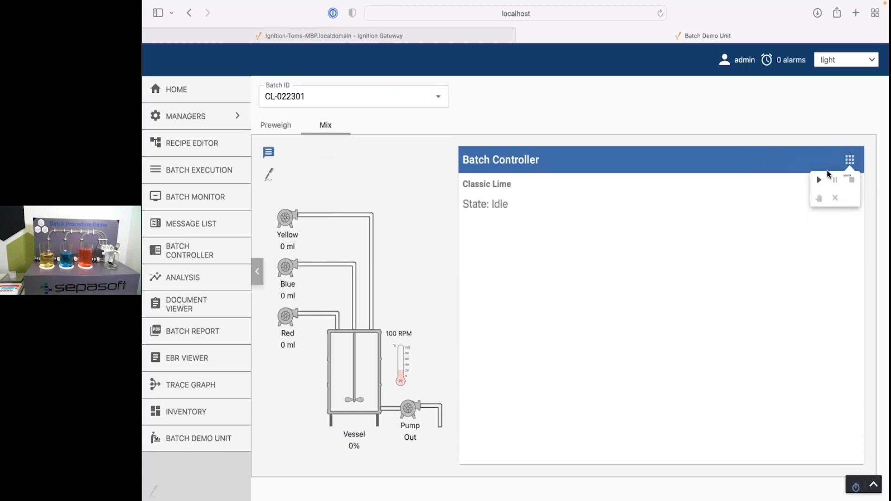
pyautogui.click(819, 180)
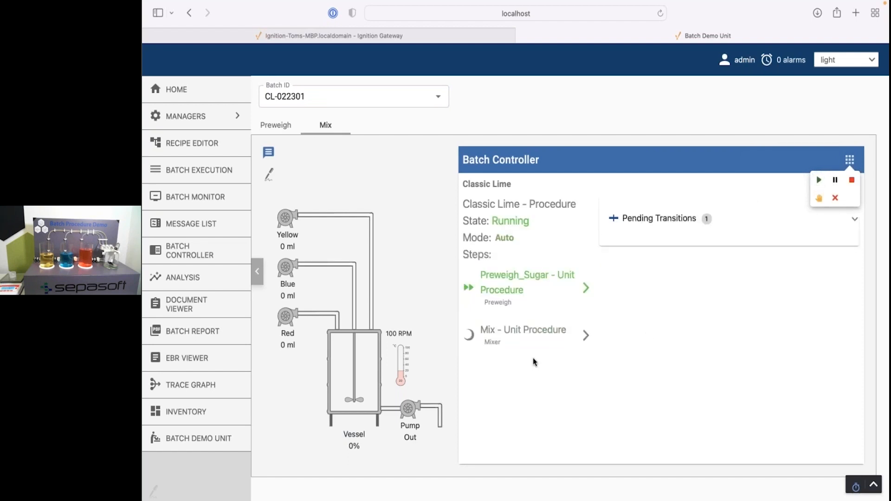
# - Check the steps of the running Preweigh_Sugar unit procedure and confirm the sugar preweigh instructions for lot S-A-022301
pyautogui.click(521, 294)
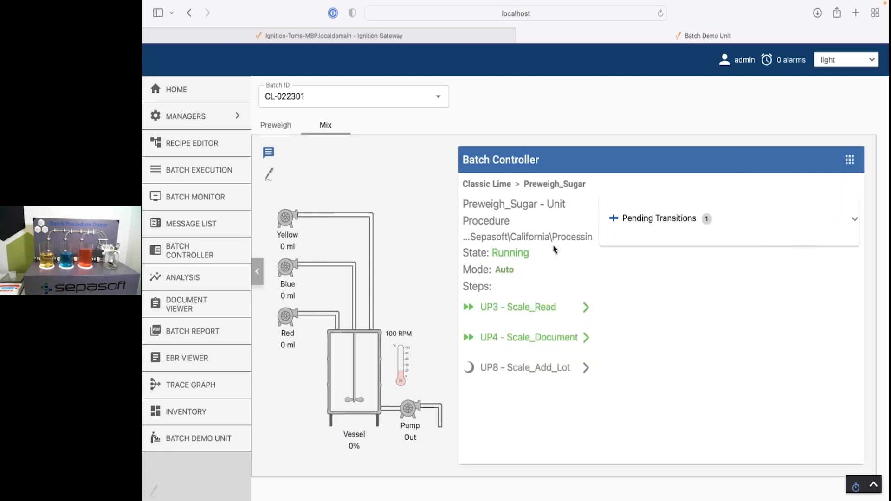
pyautogui.click(488, 185)
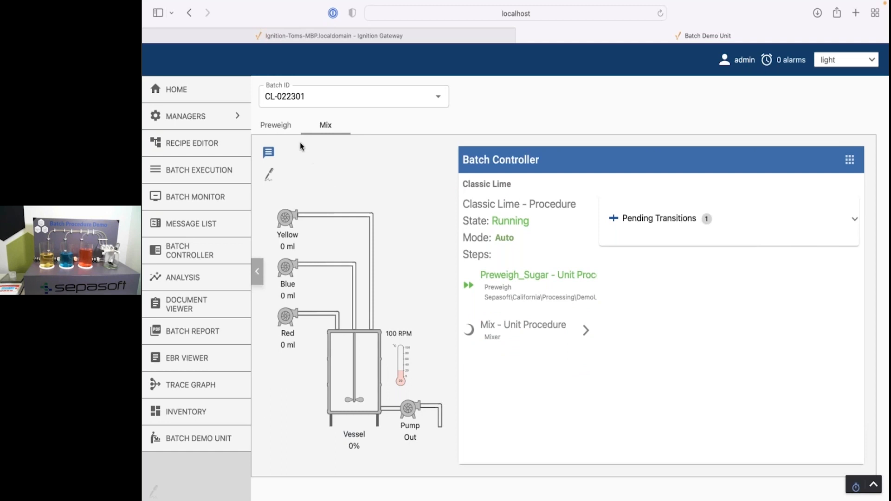
pyautogui.click(276, 126)
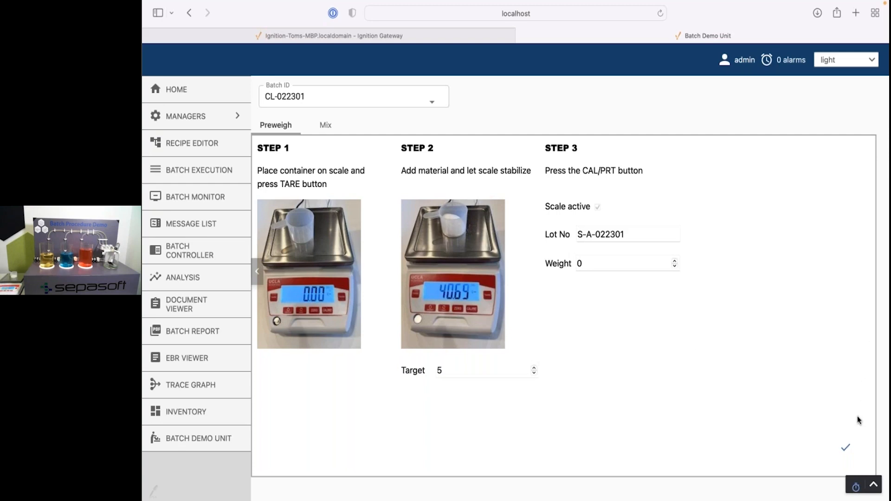
pyautogui.click(846, 449)
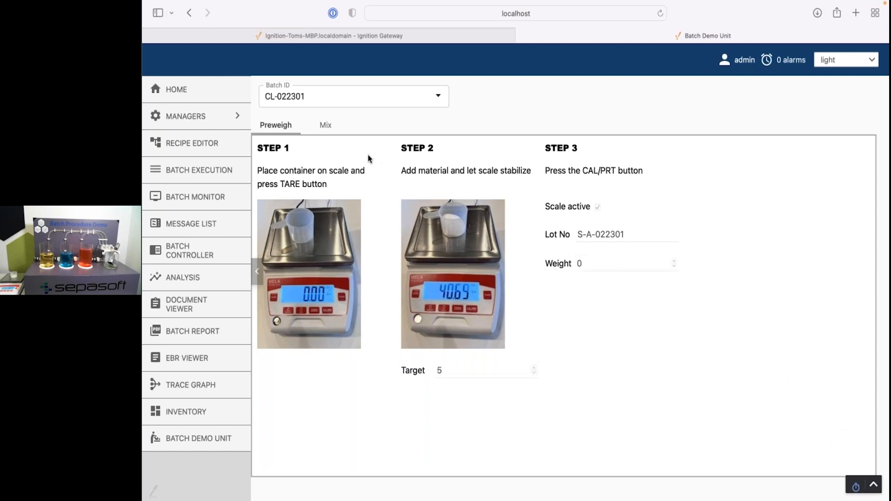
# - Return to the Mix view and open the Mix unit procedure's steps in the Batch Controller
pyautogui.click(328, 126)
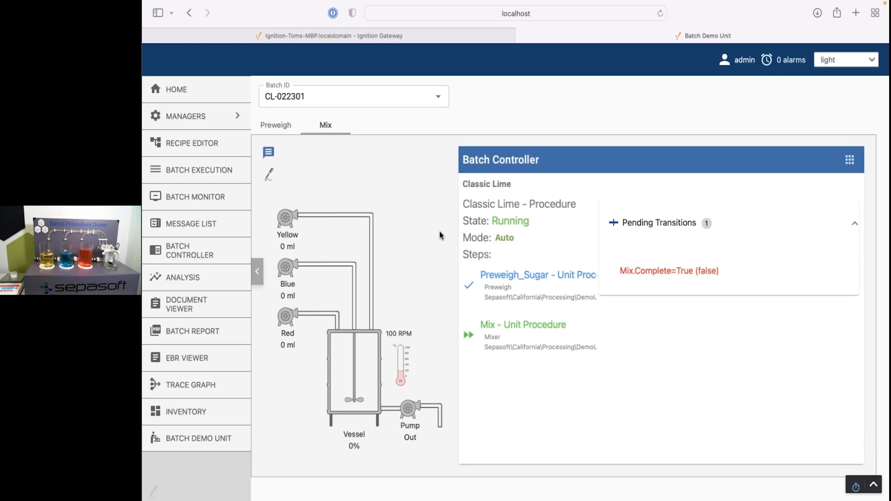
pyautogui.click(509, 282)
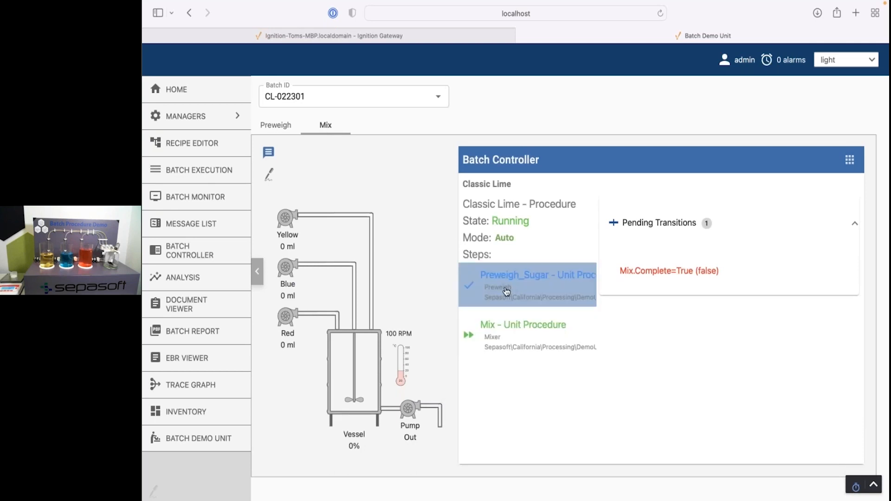
pyautogui.click(518, 337)
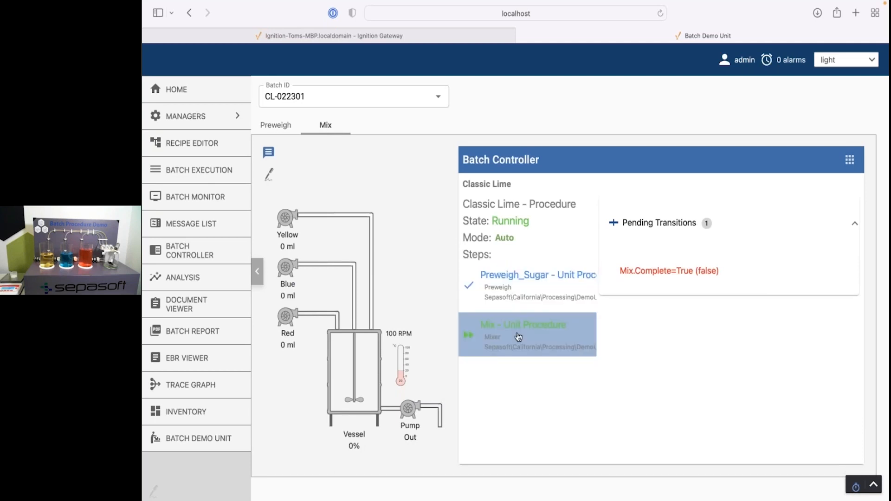
pyautogui.click(591, 339)
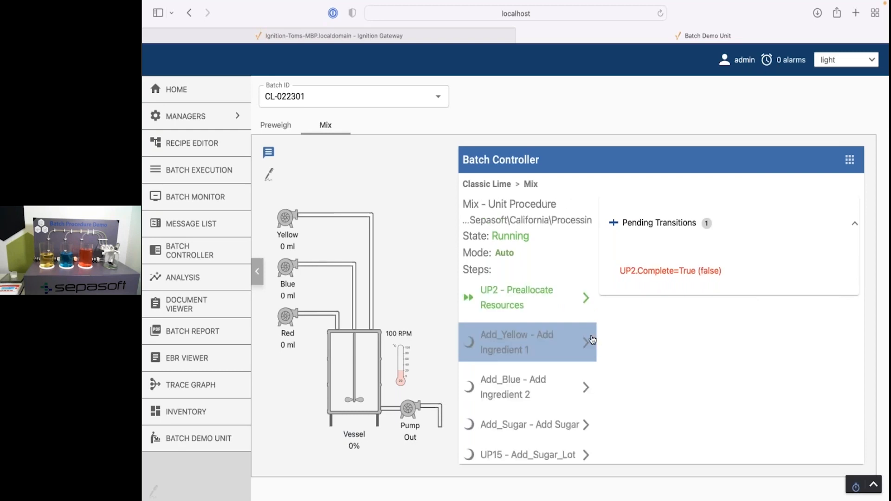
# - Show batch CL-022301 in the Batch Monitor, expand its Mix unit procedure and inspect the UP10 transition below Preallocate Resources
pyautogui.click(277, 124)
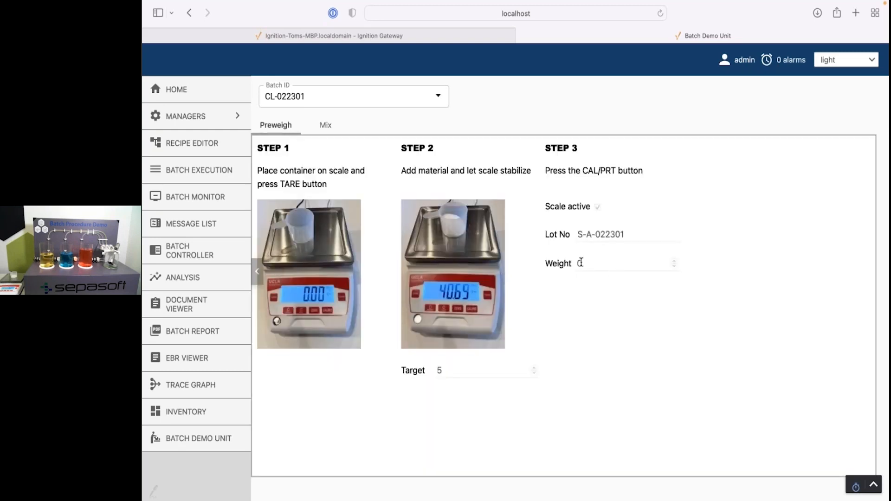
pyautogui.click(472, 100)
pyautogui.click(360, 145)
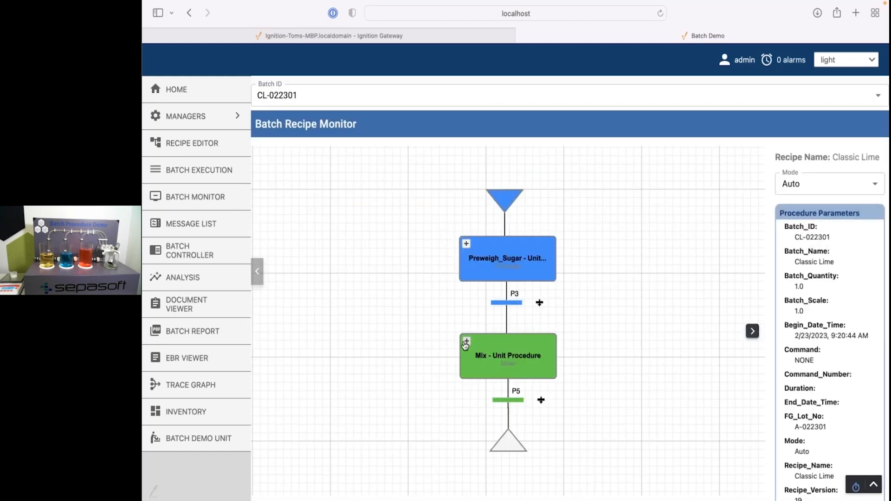
pyautogui.click(466, 341)
pyautogui.scroll(-5, 438, 369)
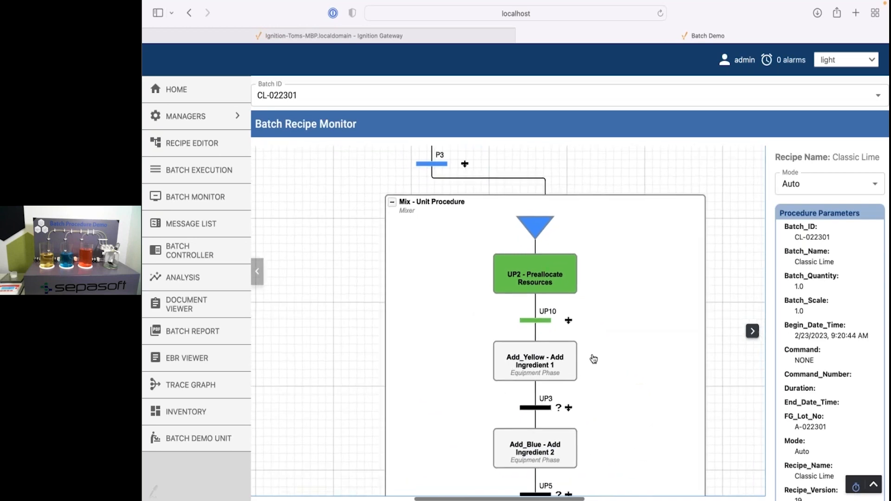
pyautogui.click(570, 323)
pyautogui.click(555, 313)
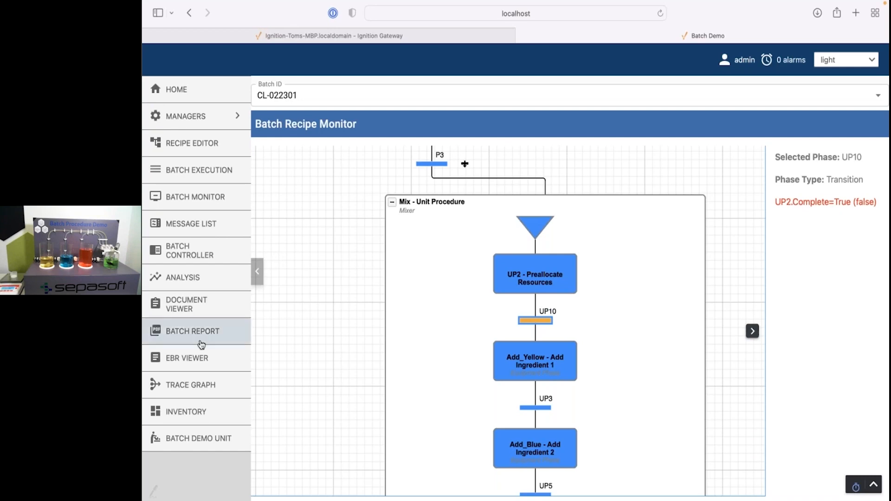
# - Acknowledge the Add_Sugar message of batch CL-022301 from the message list in the Batch Demo Unit's Mix view
pyautogui.click(199, 439)
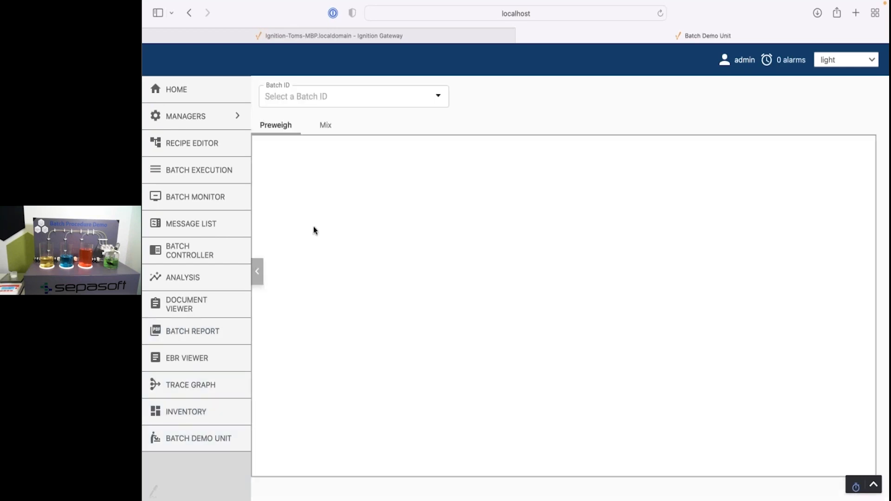
pyautogui.click(324, 125)
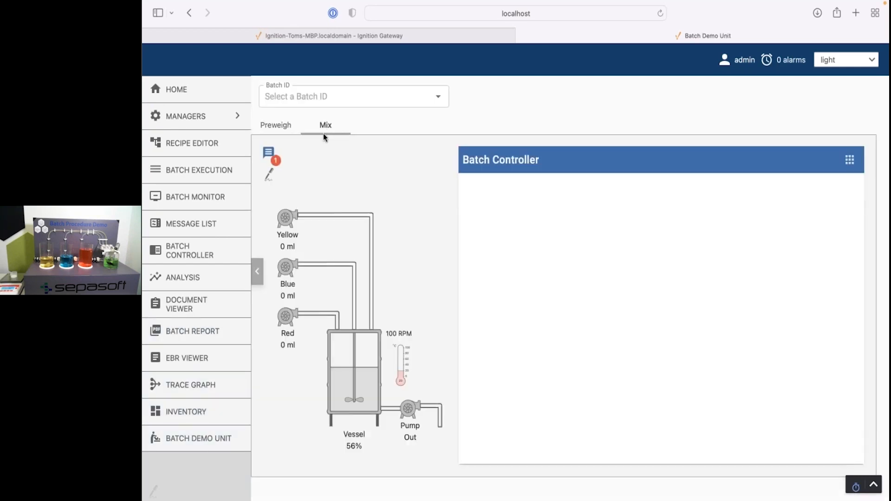
pyautogui.click(269, 154)
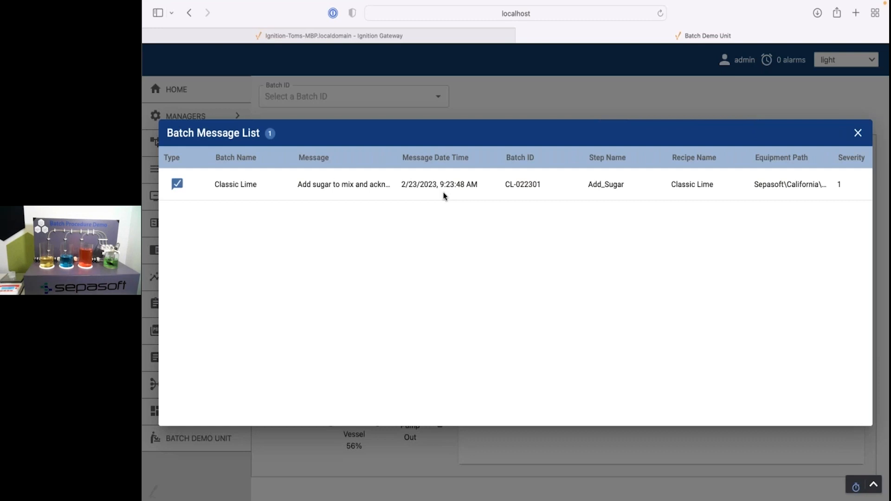
pyautogui.click(444, 193)
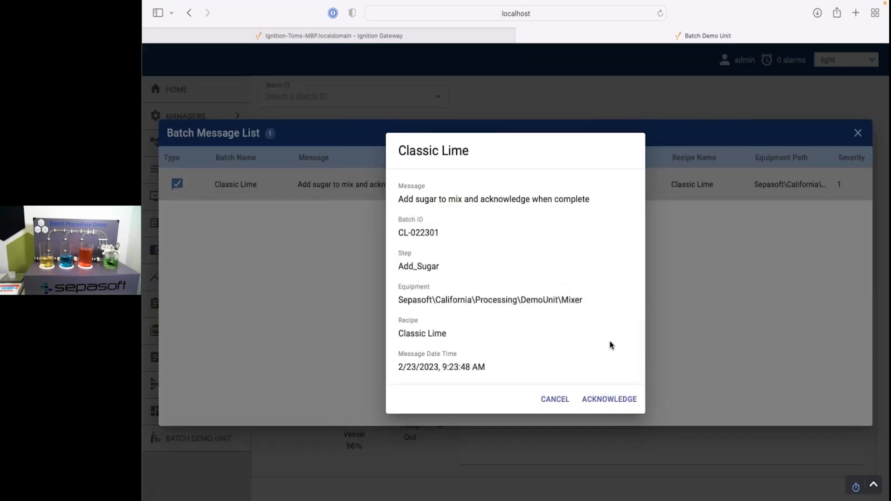
pyautogui.click(608, 400)
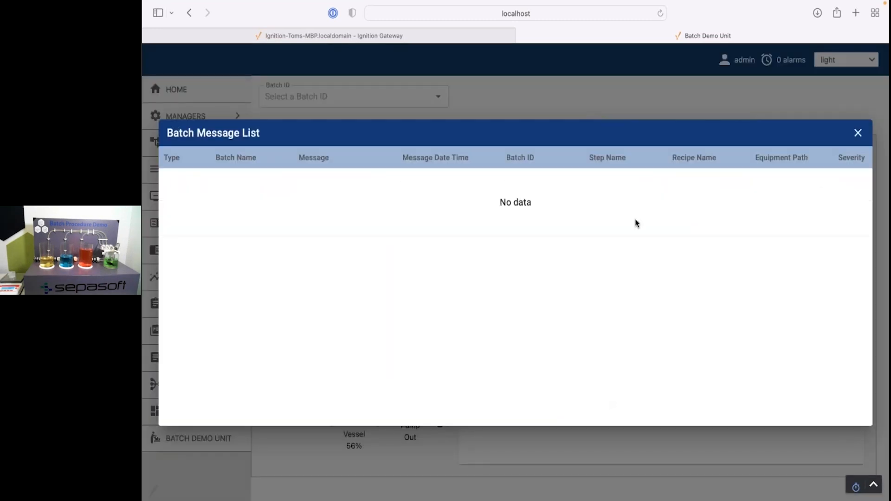
pyautogui.click(858, 133)
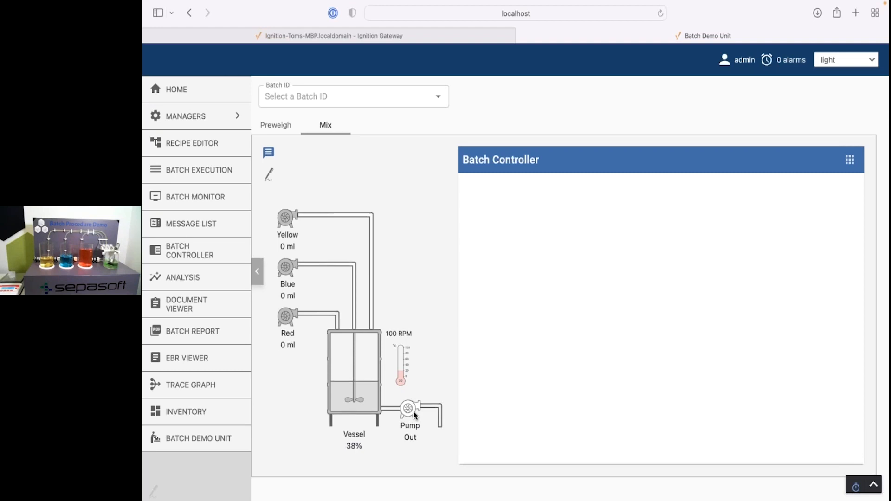
# - Display the trace graph for finished-goods lot A-022301
pyautogui.click(213, 385)
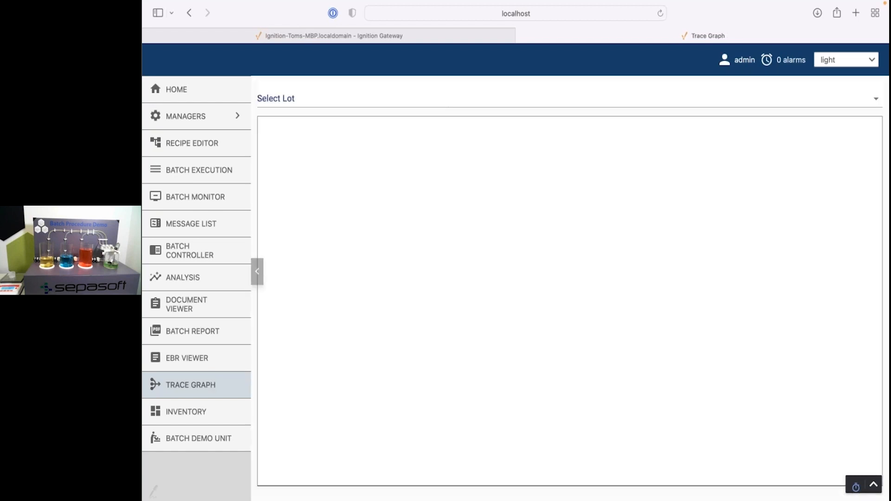
pyautogui.click(364, 99)
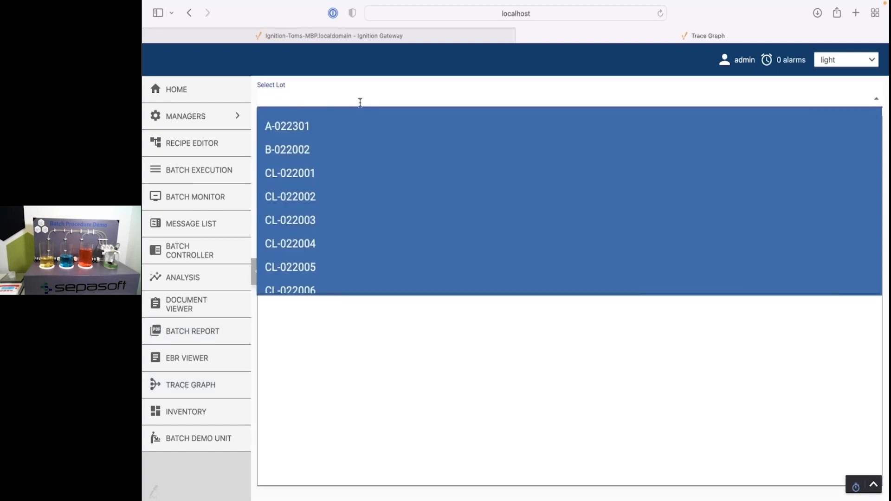
pyautogui.click(289, 126)
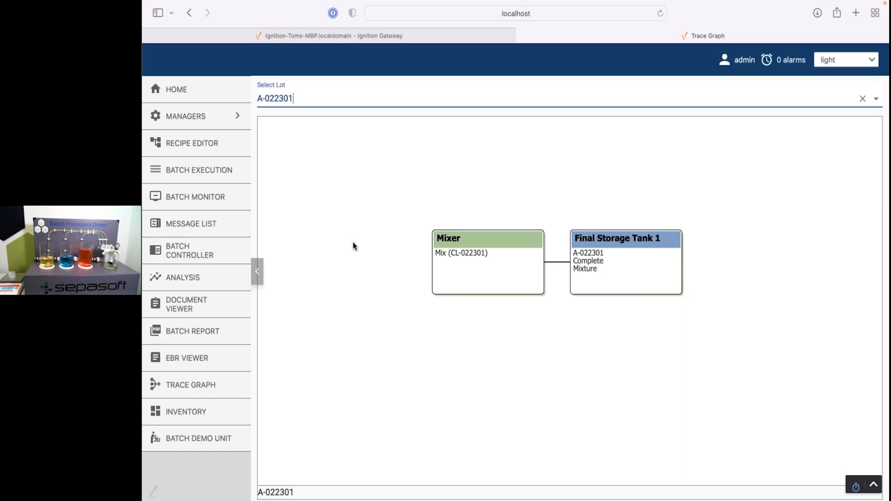
# - Switch the trace graph to lot CL-022300
pyautogui.click(304, 95)
pyautogui.write('CL-0223')
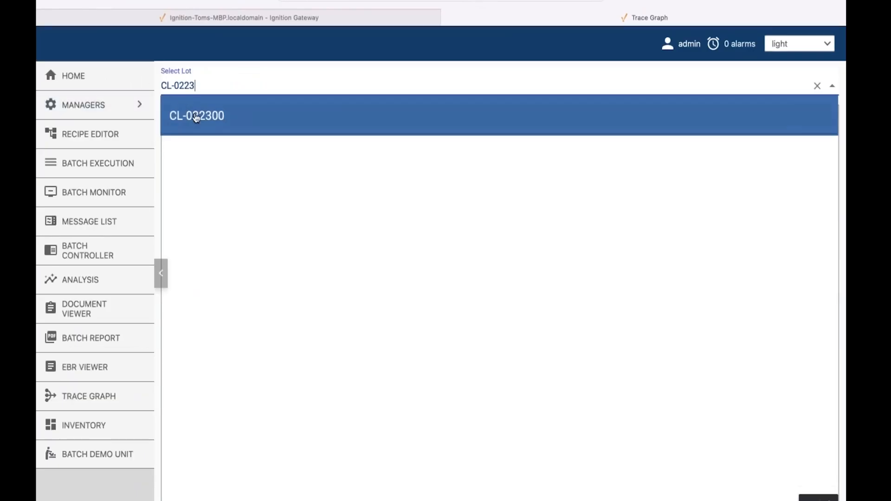
pyautogui.click(195, 117)
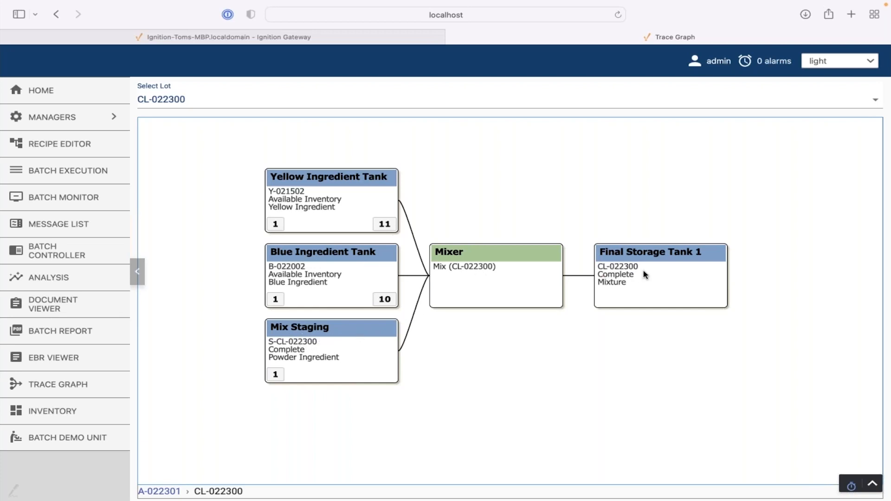
# - Trace the Yellow Ingredient Tank lot Y-021502 and examine all the mixer batches and storage lots linked to it
pyautogui.click(275, 225)
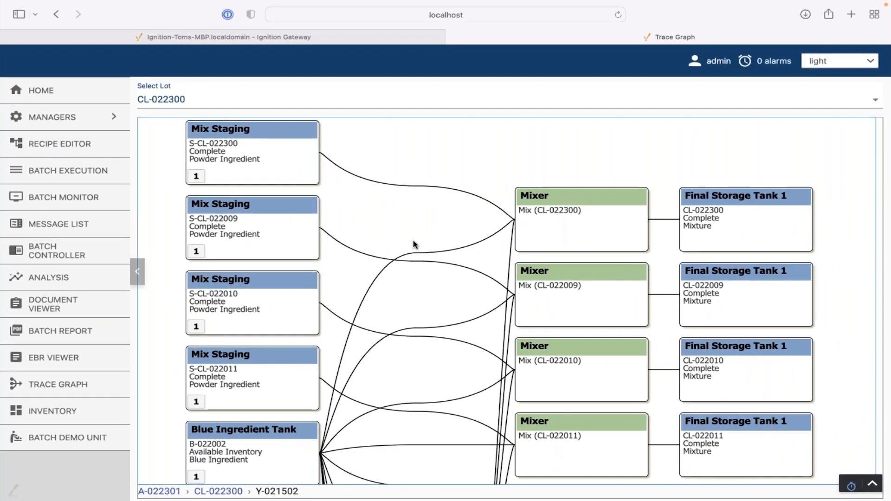
pyautogui.scroll(-4, 415, 244)
pyautogui.scroll(-8, 415, 244)
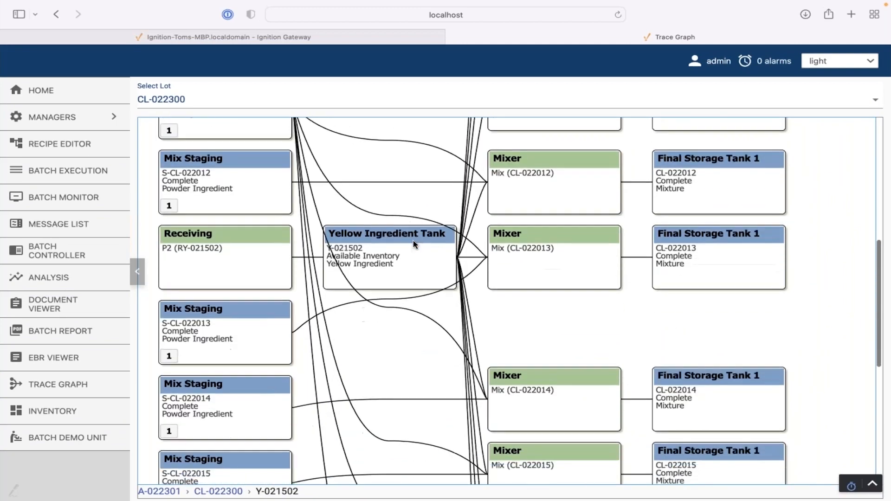
pyautogui.scroll(-10, 414, 244)
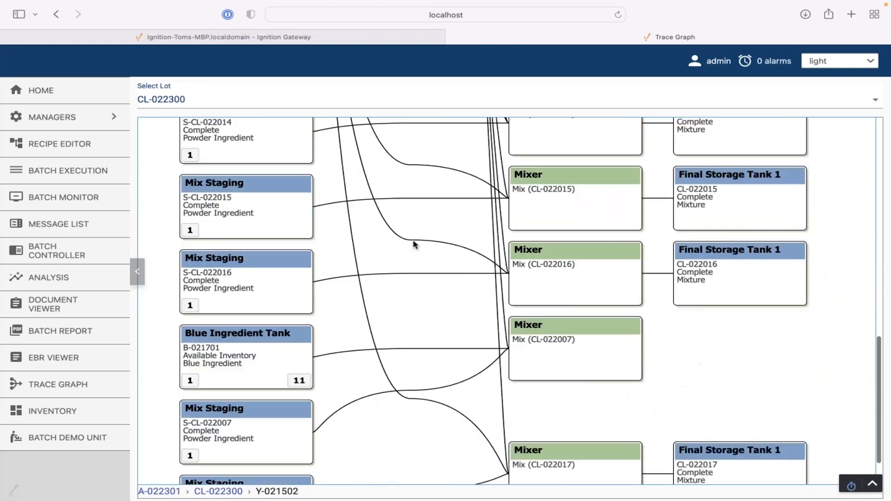
pyautogui.scroll(20, 414, 244)
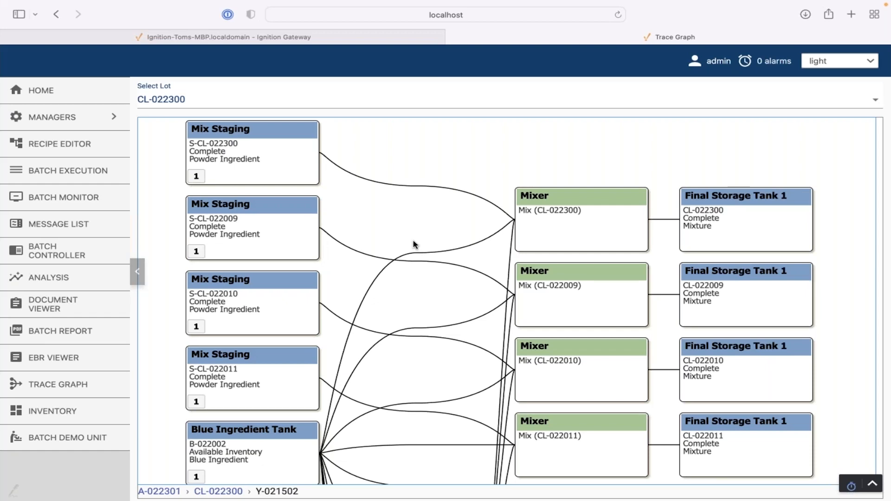
# - List the inventory of the storage location Final Storage Tank 1
pyautogui.click(65, 412)
pyautogui.click(271, 97)
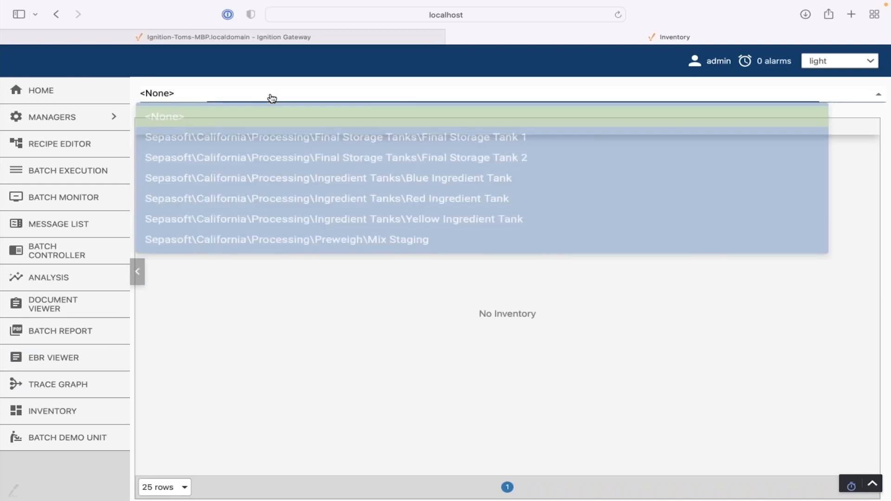
pyautogui.click(356, 143)
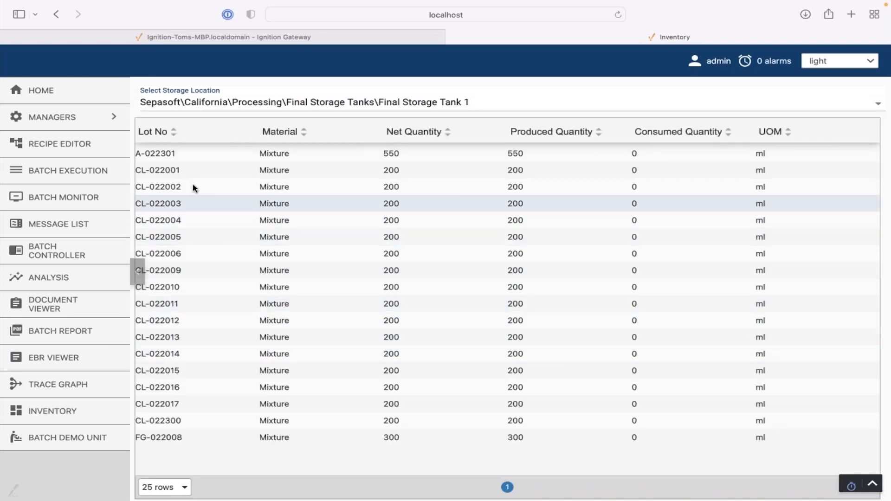
# - Examine the quantities of lot A-022301 in Final Storage Tank 1, and list the inventory of the Yellow Ingredient Tank
pyautogui.click(193, 156)
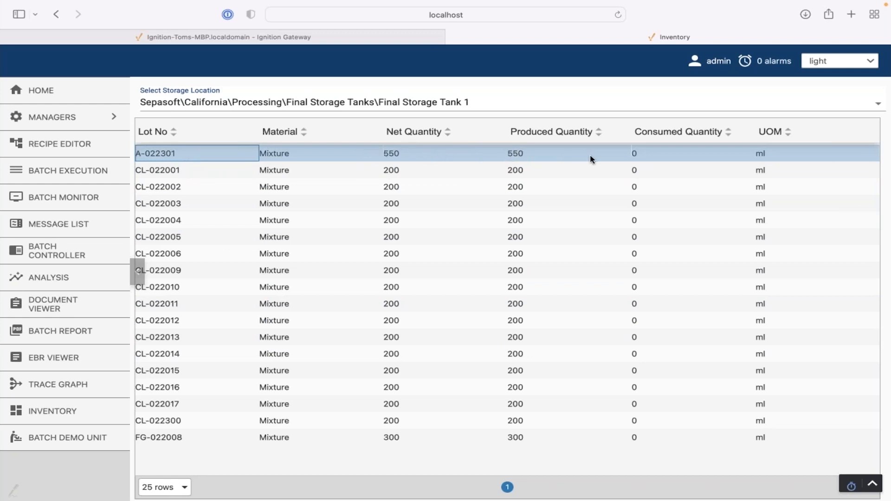
pyautogui.click(481, 103)
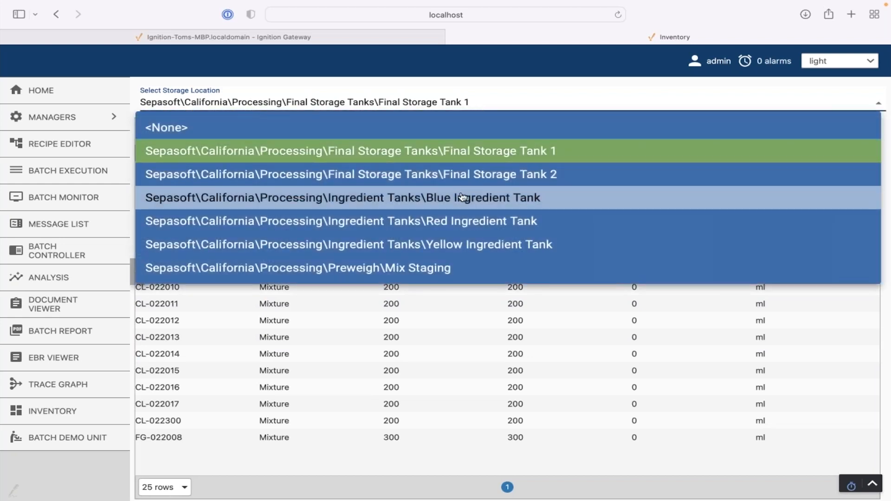
pyautogui.click(457, 248)
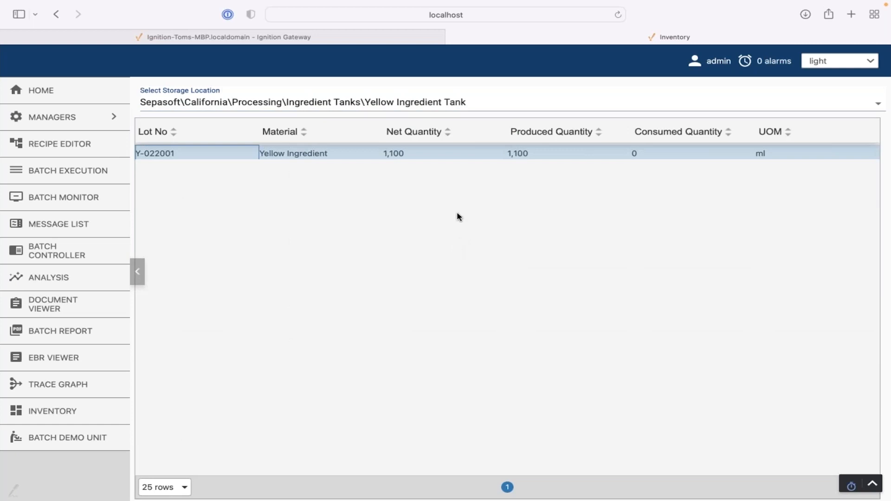
# - List the inventory of the Preweigh Mix Staging location and examine the consumed quantity of powder lot S-CL-022009
pyautogui.click(371, 104)
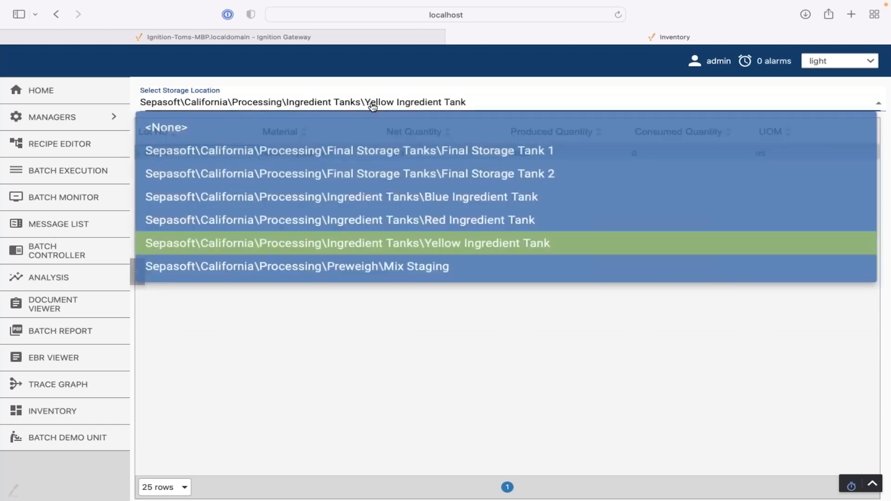
pyautogui.click(317, 268)
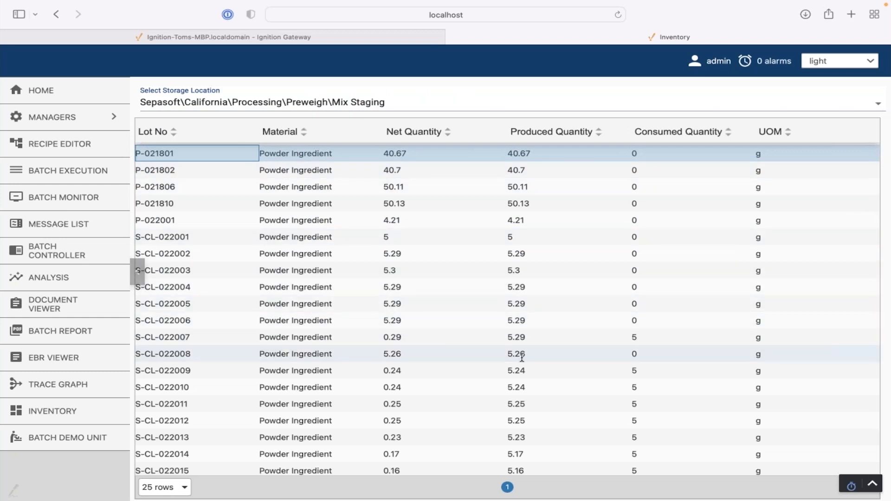
pyautogui.scroll(-2, 627, 358)
pyautogui.doubleClick(649, 337)
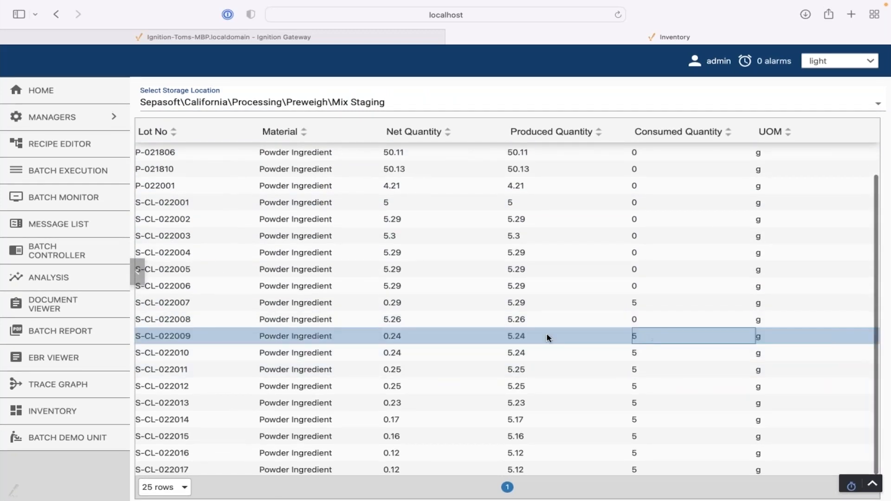